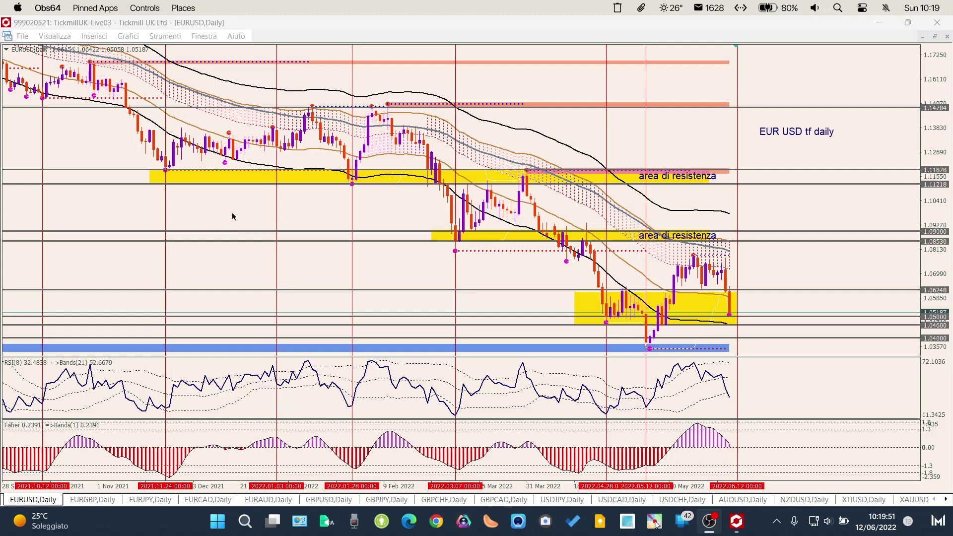
Launch the #Tickmill MT4 FRV Intraday Alerts terminal from the MT4 folder on the Desktop
click(736, 521)
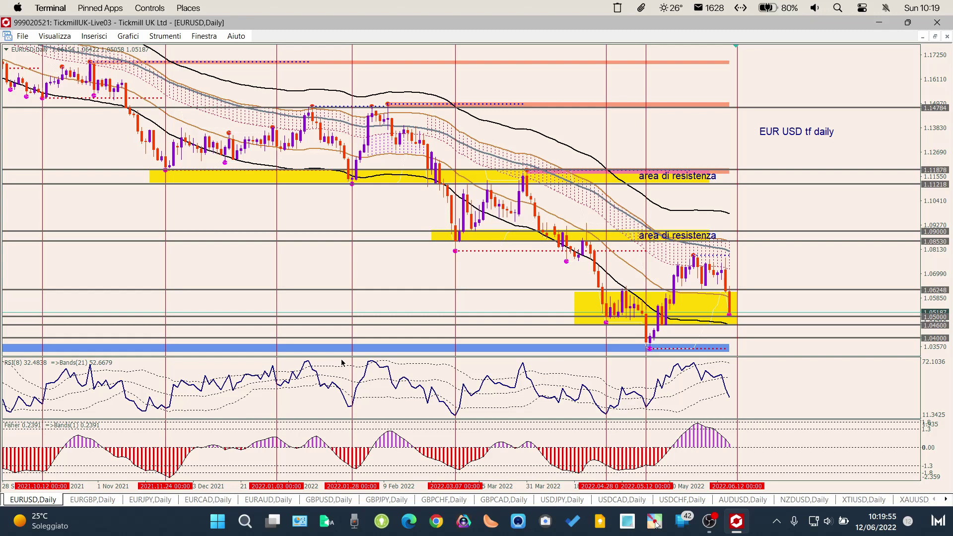
click(188, 8)
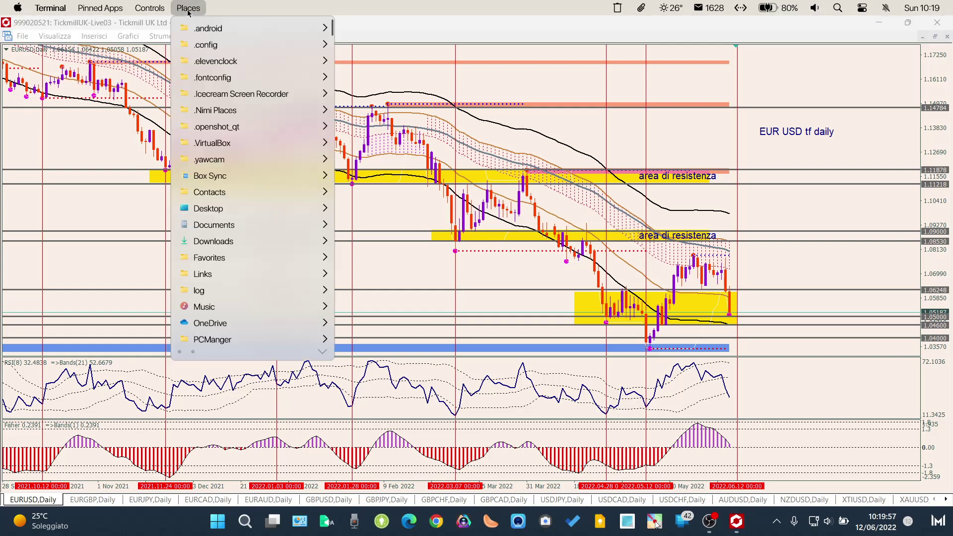
mouse_move(282, 212)
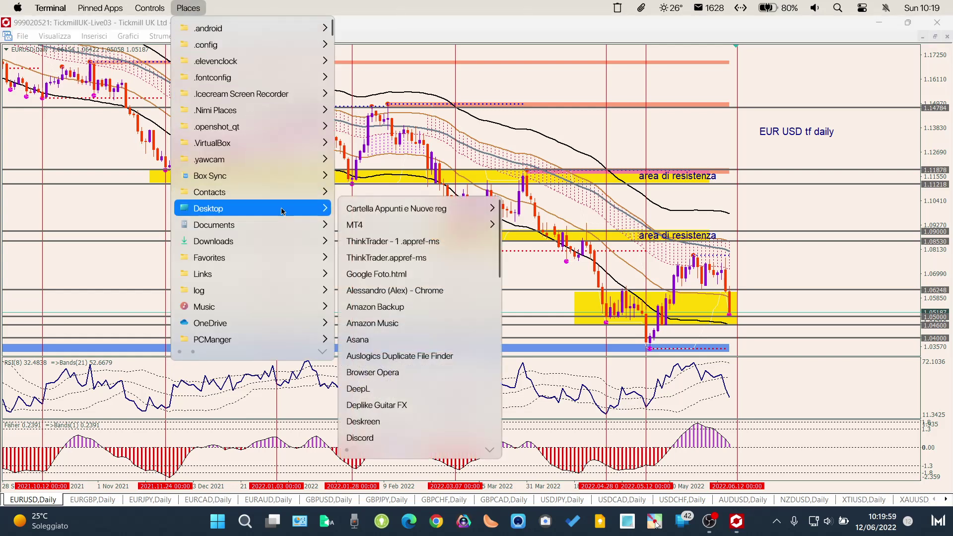
mouse_move(464, 225)
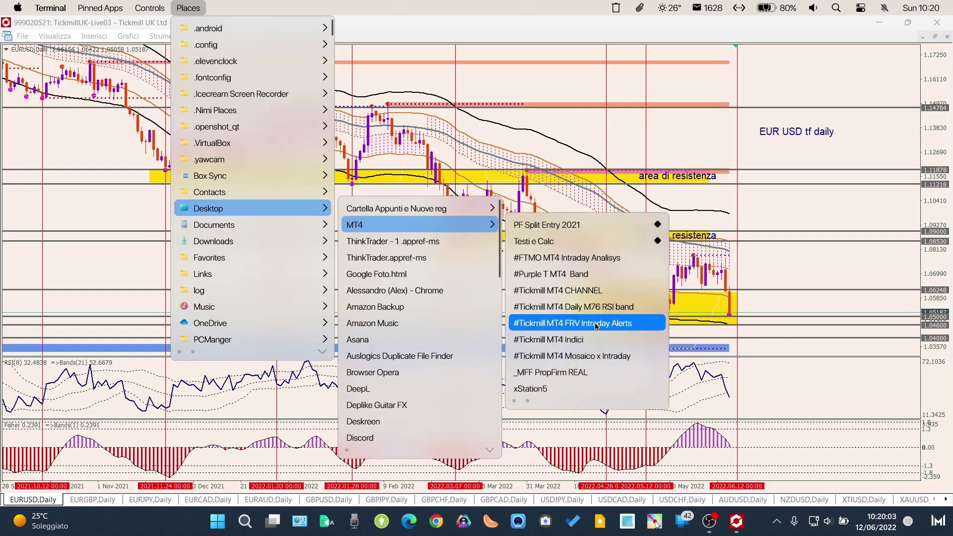
click(570, 323)
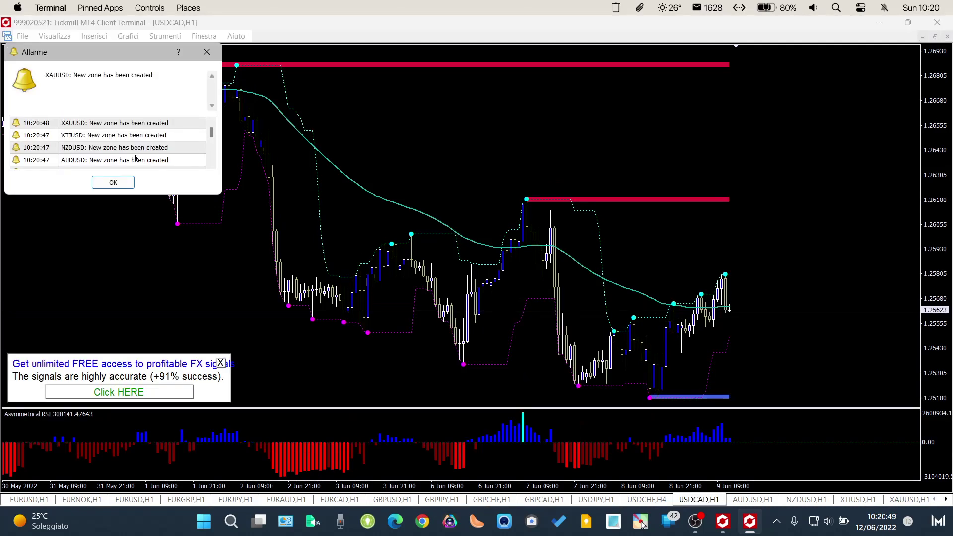
Dismiss the successive zone, breakout and sell alert windows in the intraday alerts terminal
click(113, 184)
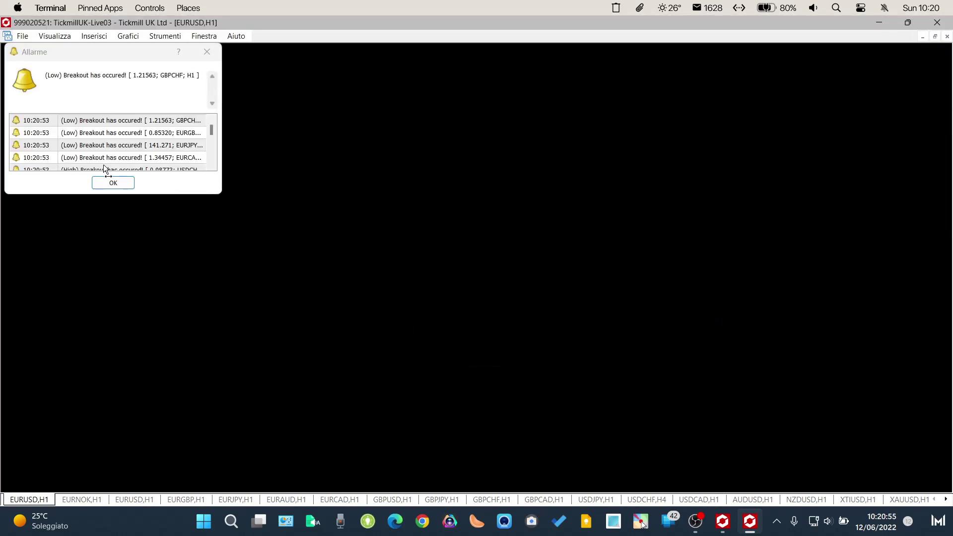
key(Return)
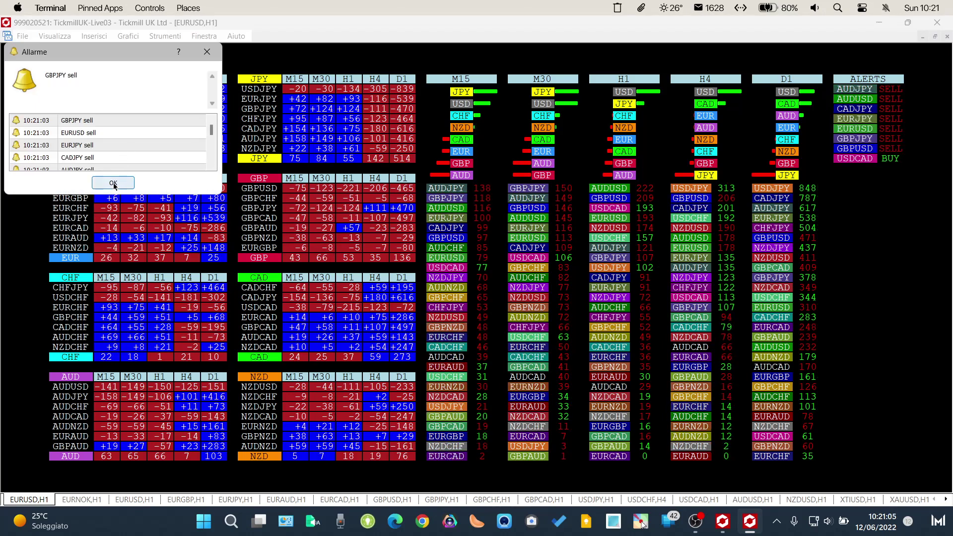
click(114, 183)
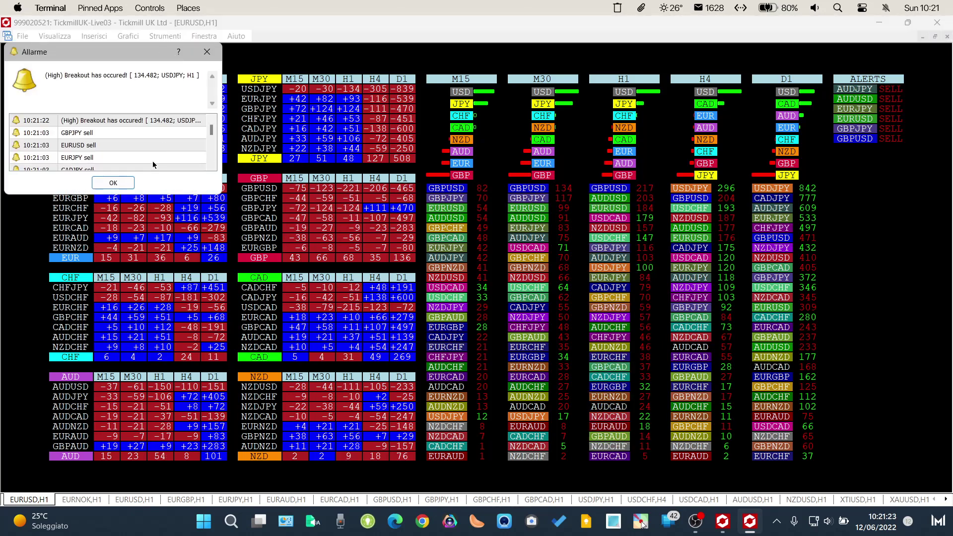
click(114, 181)
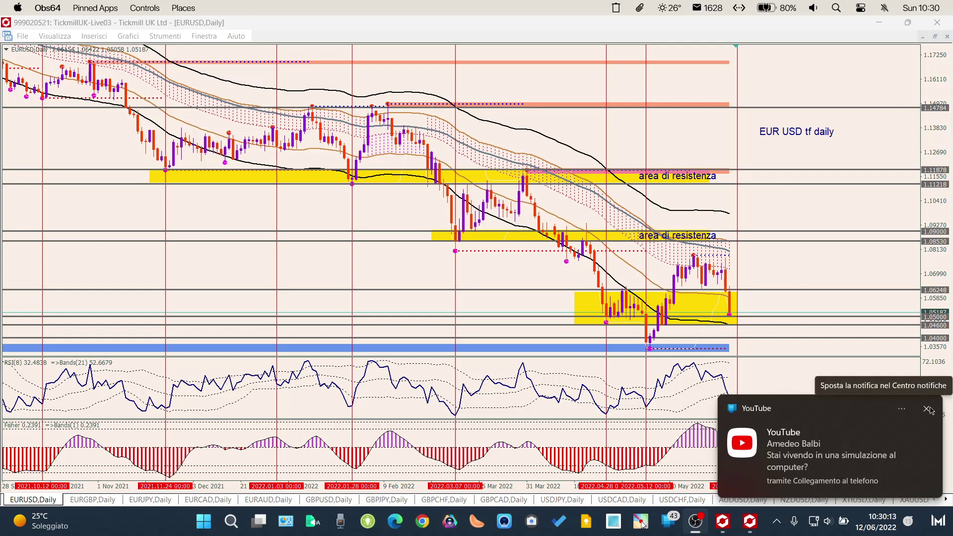
Dismiss the YouTube notification and compress the price scale of the EURUSD daily chart to show a wider price range
click(927, 409)
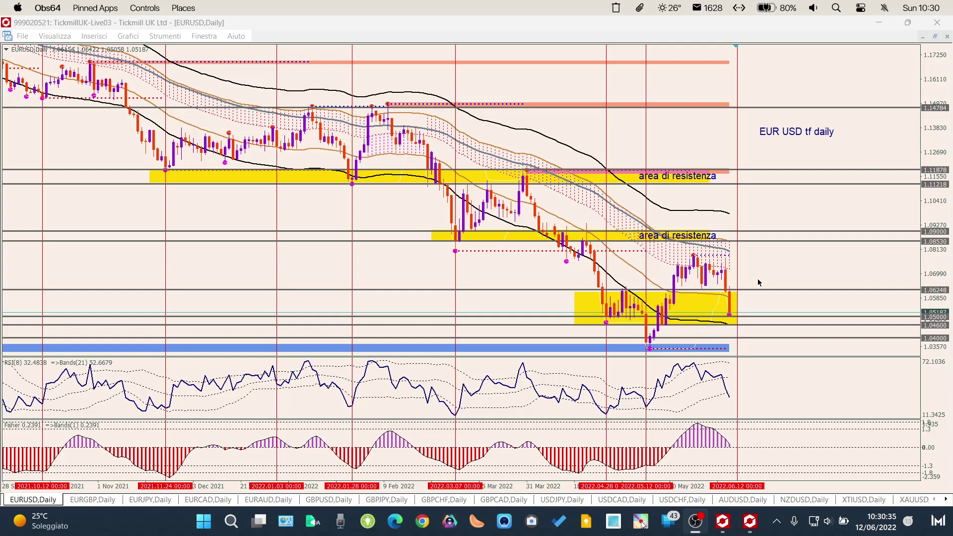
drag(941, 144, 944, 185)
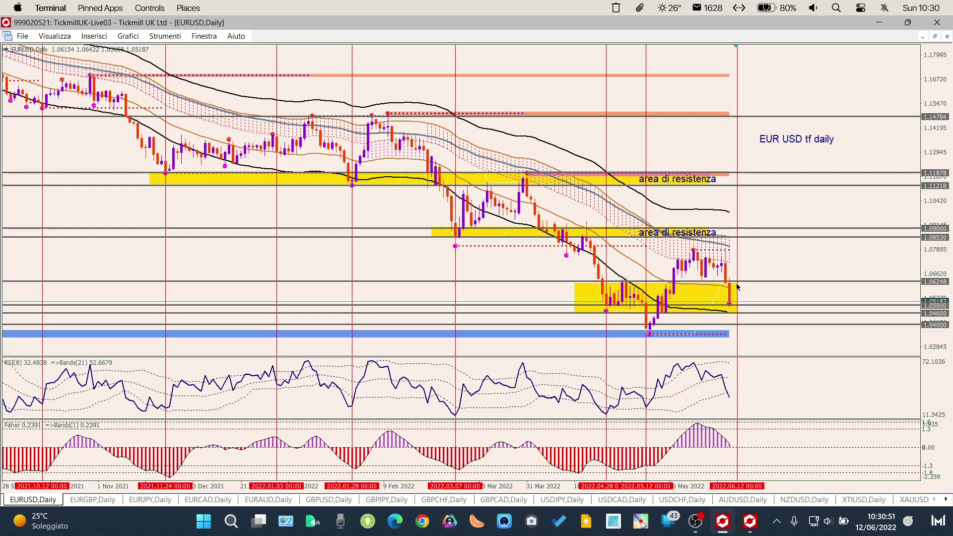
drag(943, 164, 939, 228)
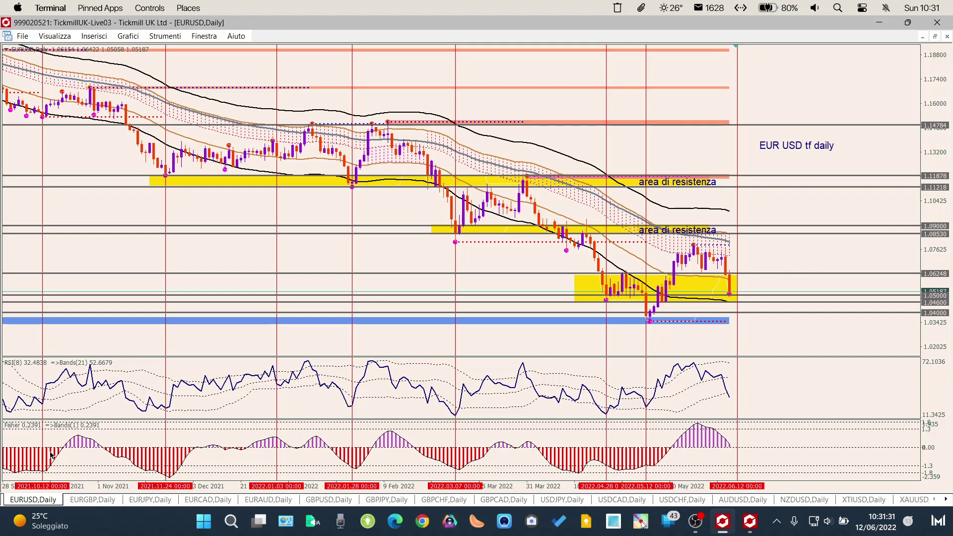
Open the EURGBP daily chart and examine its recent candles up close and against the longer price history
mouse_move(50, 521)
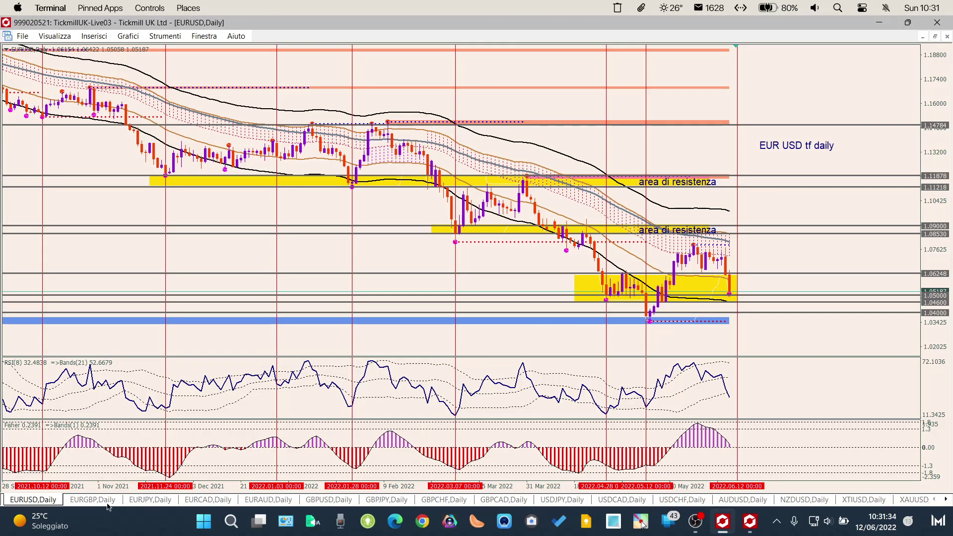
click(94, 506)
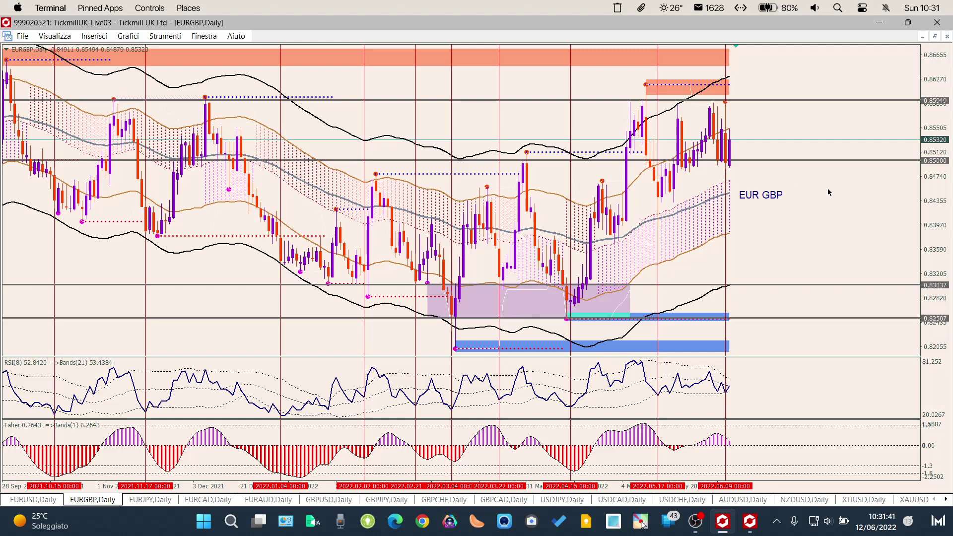
key(plus)
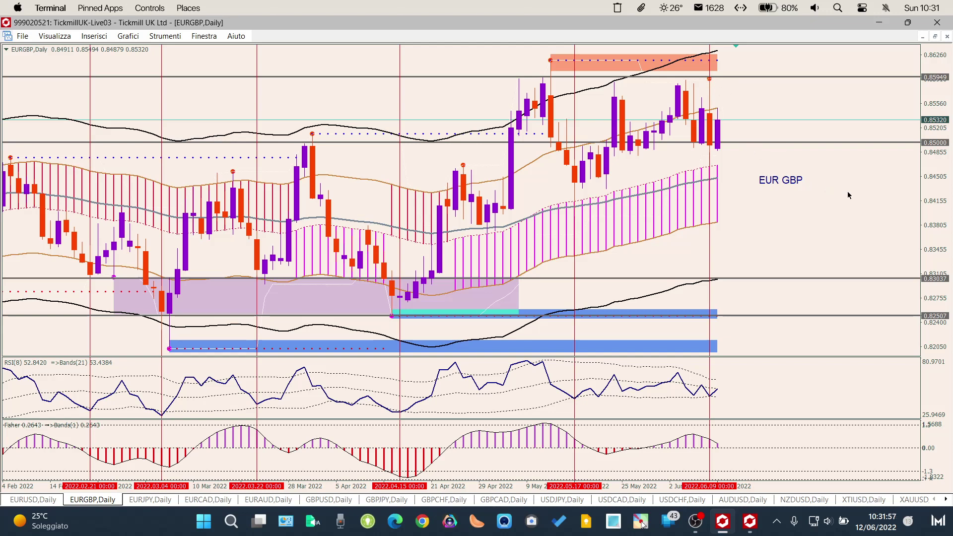
key(minus)
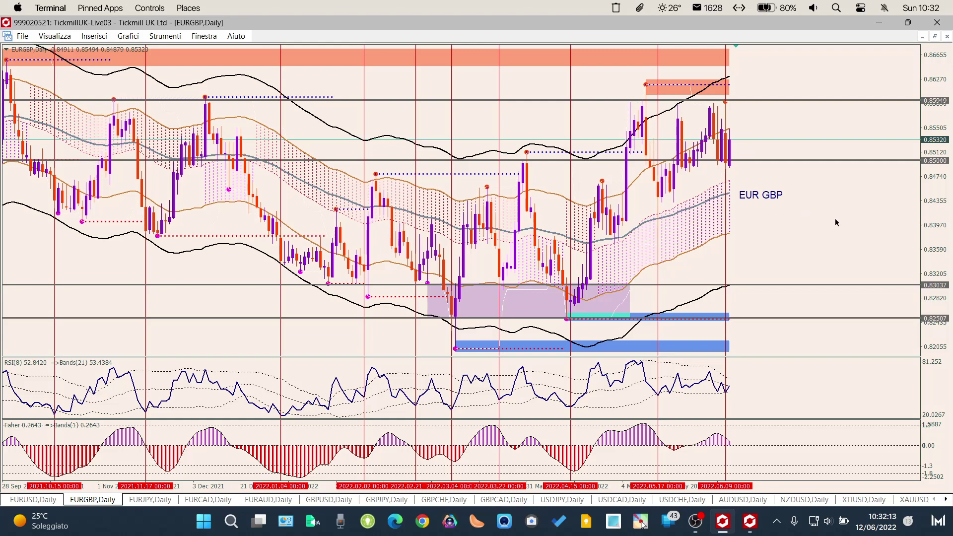
key(plus)
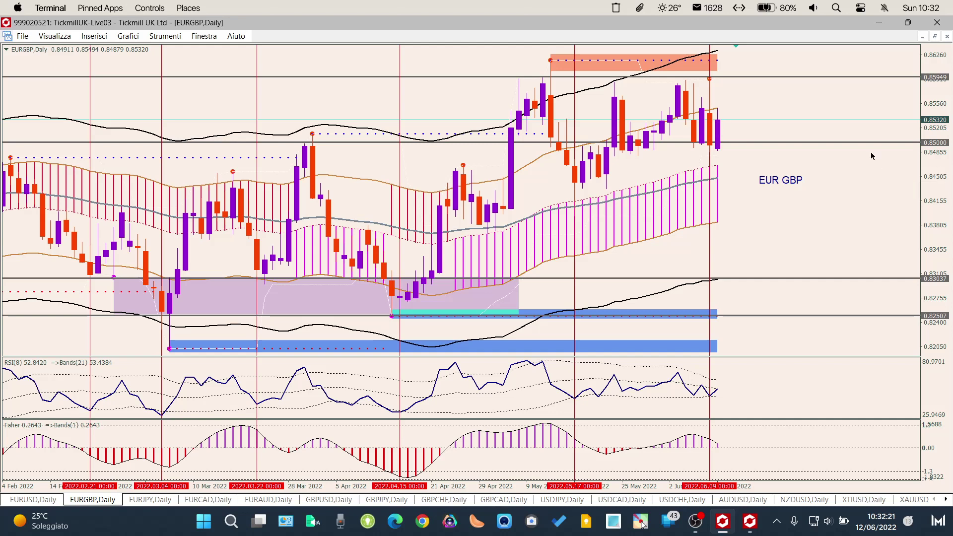
key(minus)
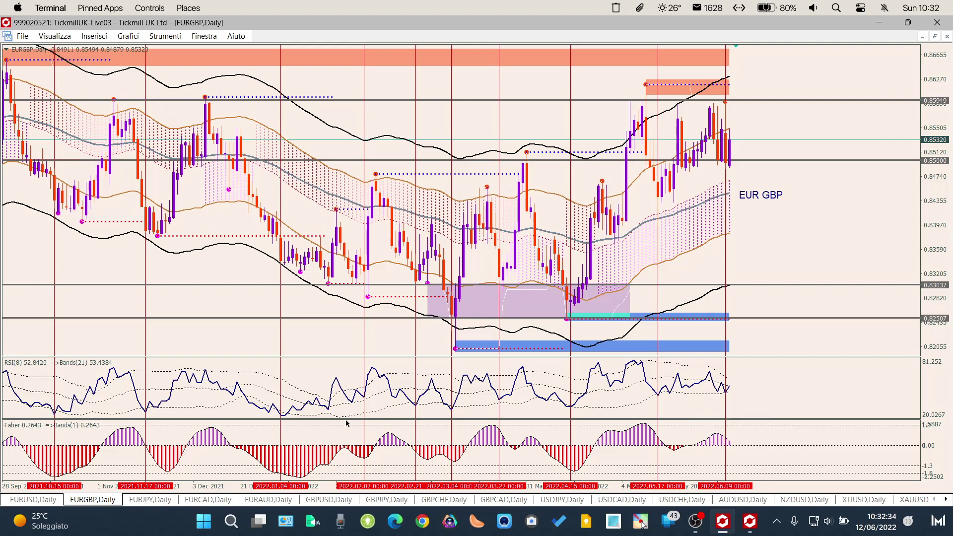
Open the EURJPY daily chart and add a horizontal line at 140.004 along the upper blue zone
click(149, 499)
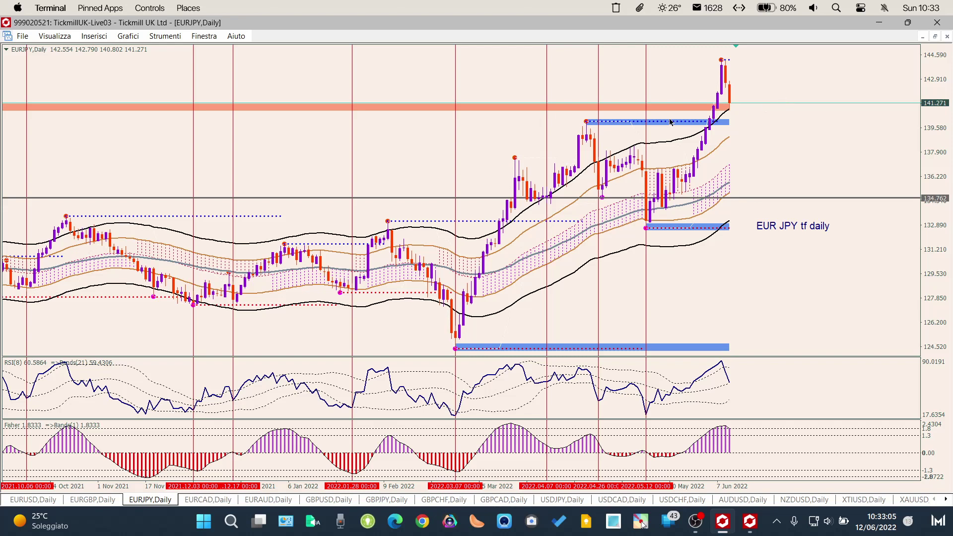
click(95, 36)
mouse_move(149, 70)
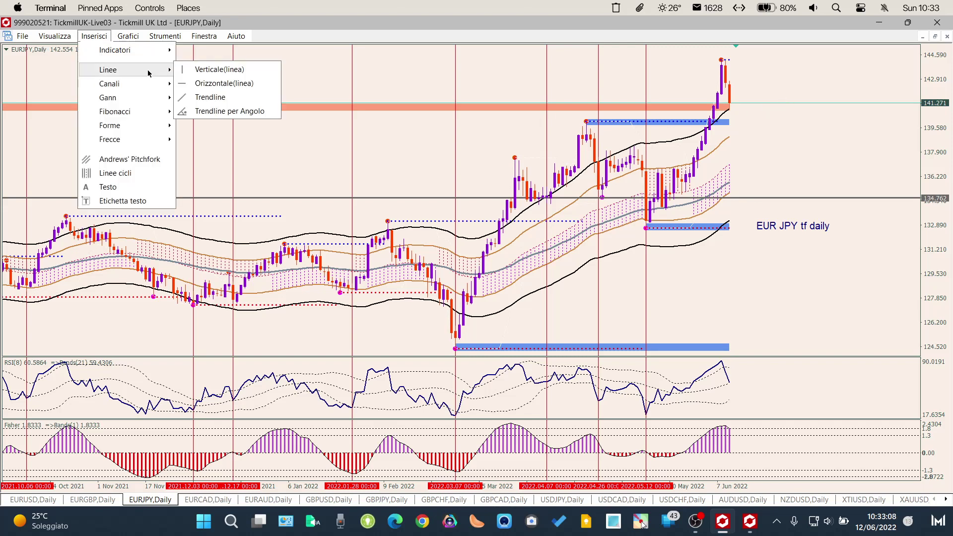
click(223, 83)
drag(777, 122, 782, 121)
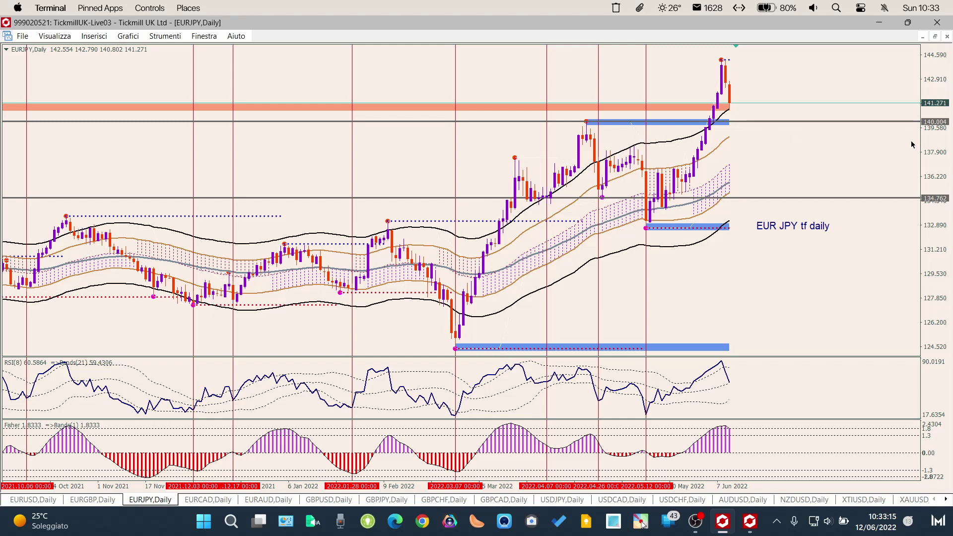
Draw a Fibonacci retracement on the EURJPY chart from the June 2022 high to the 12 May 2022 low
key(ctrl+1)
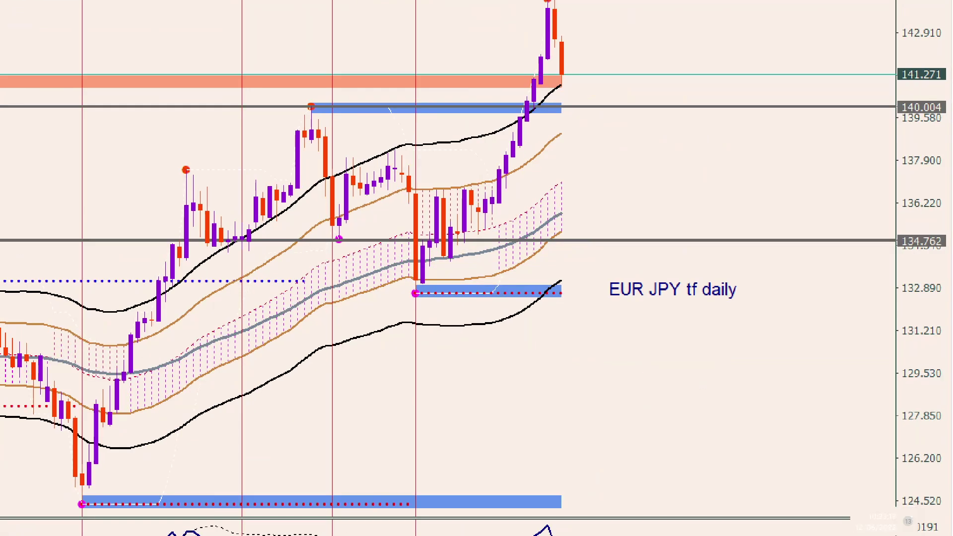
key(Escape)
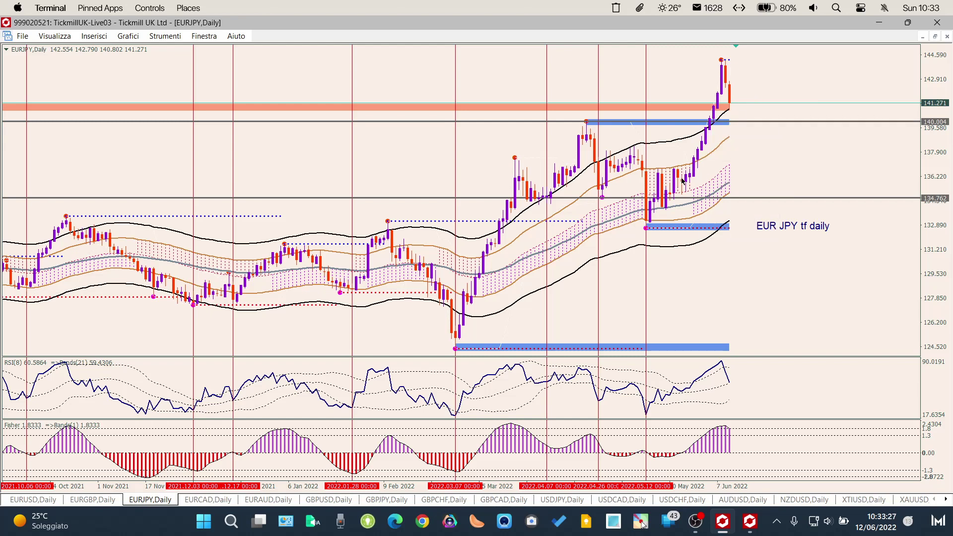
click(94, 36)
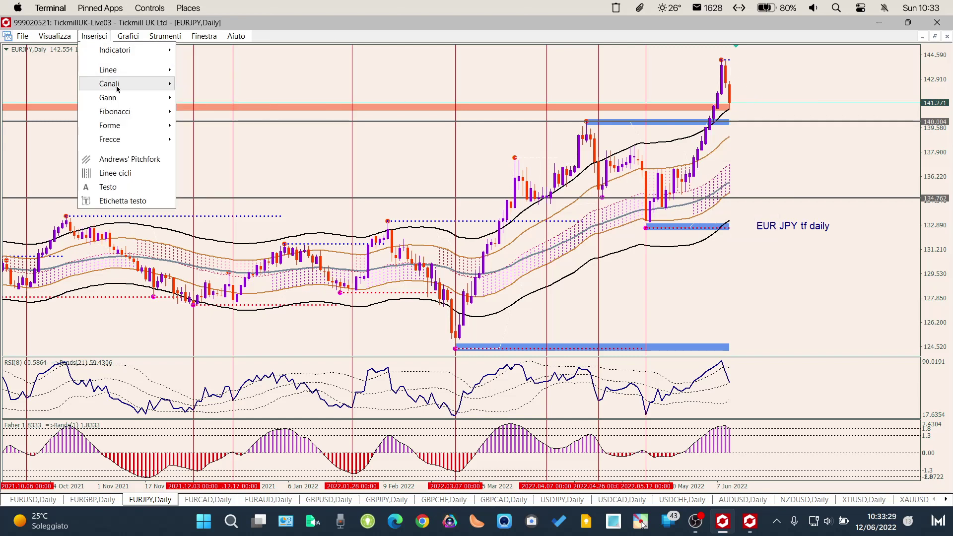
mouse_move(136, 116)
click(203, 112)
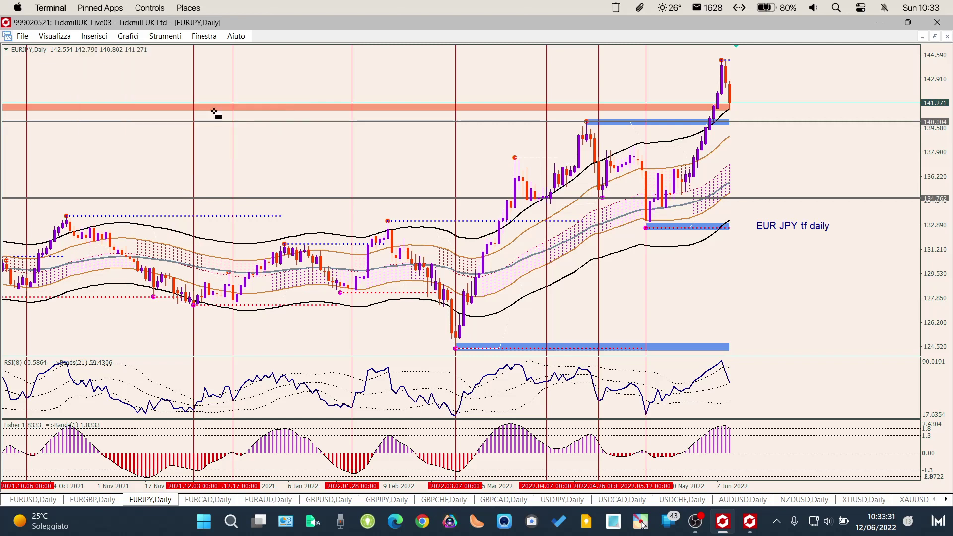
drag(721, 60, 646, 227)
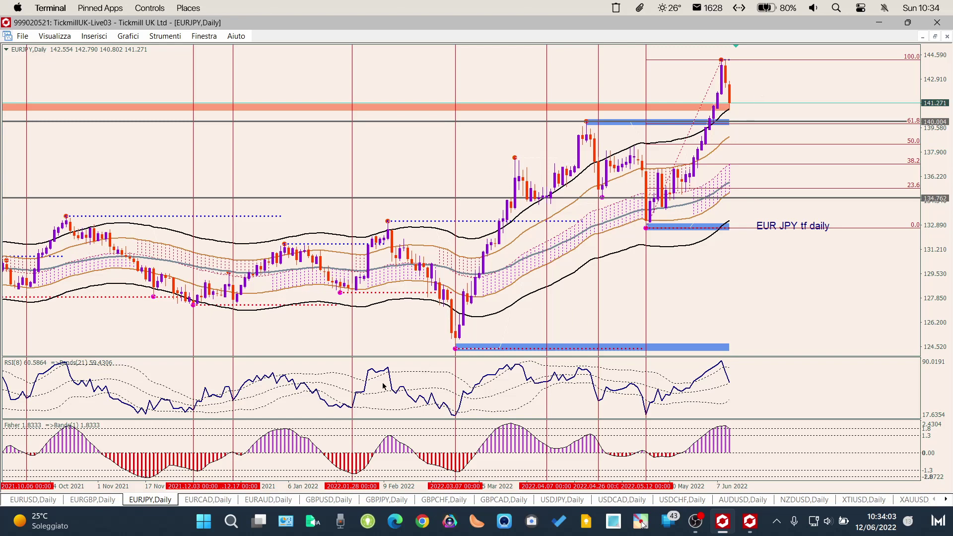
Open the EURCAD daily chart, compress its price scale slightly and inspect the recent candles up close
click(206, 500)
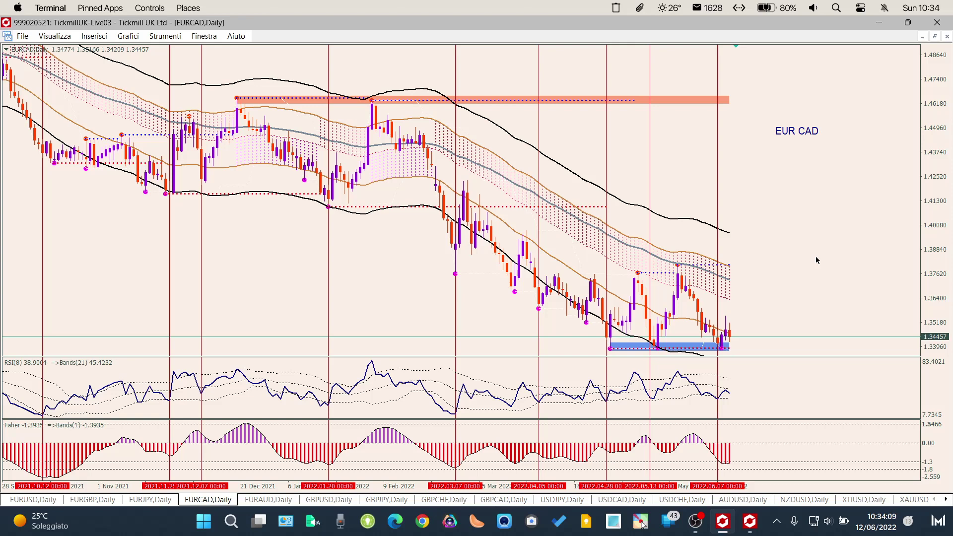
key(plus)
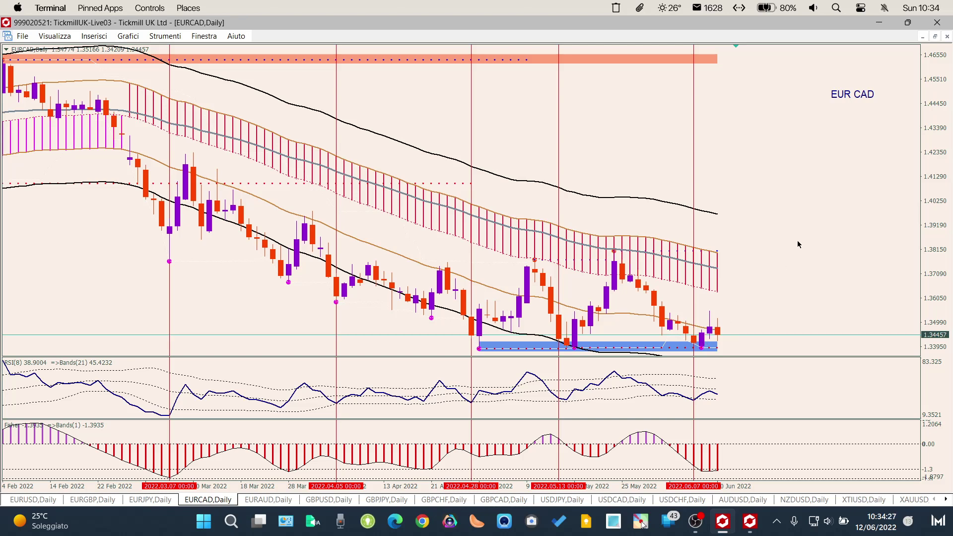
key(minus)
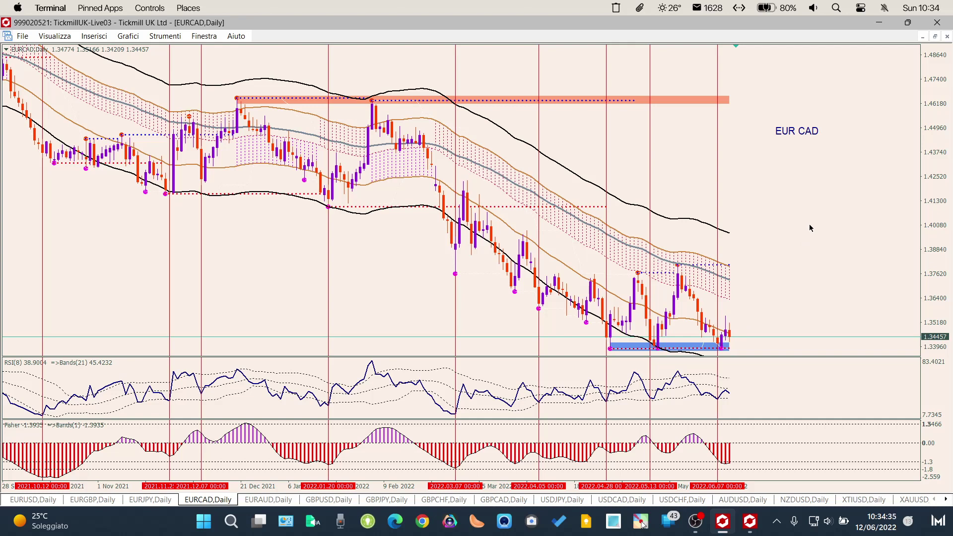
drag(943, 201, 943, 223)
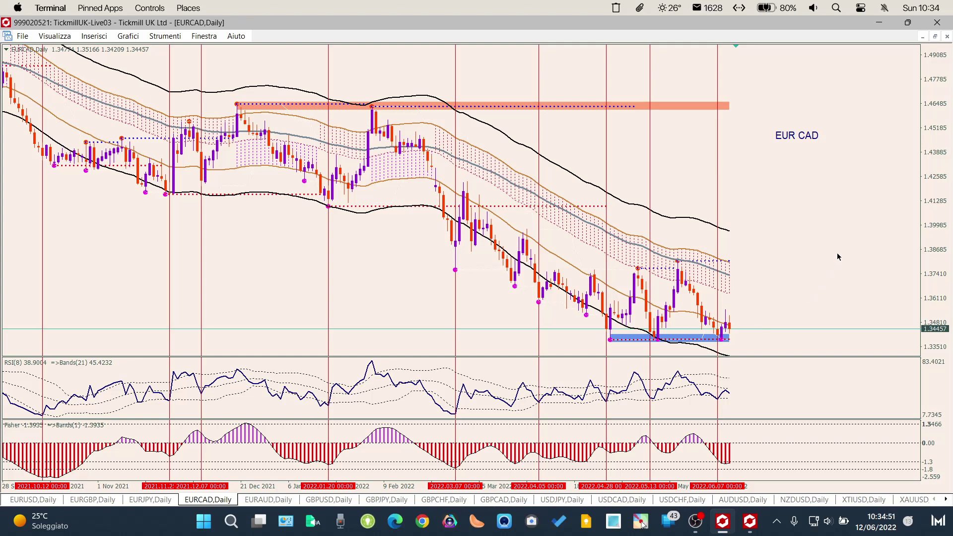
key(plus)
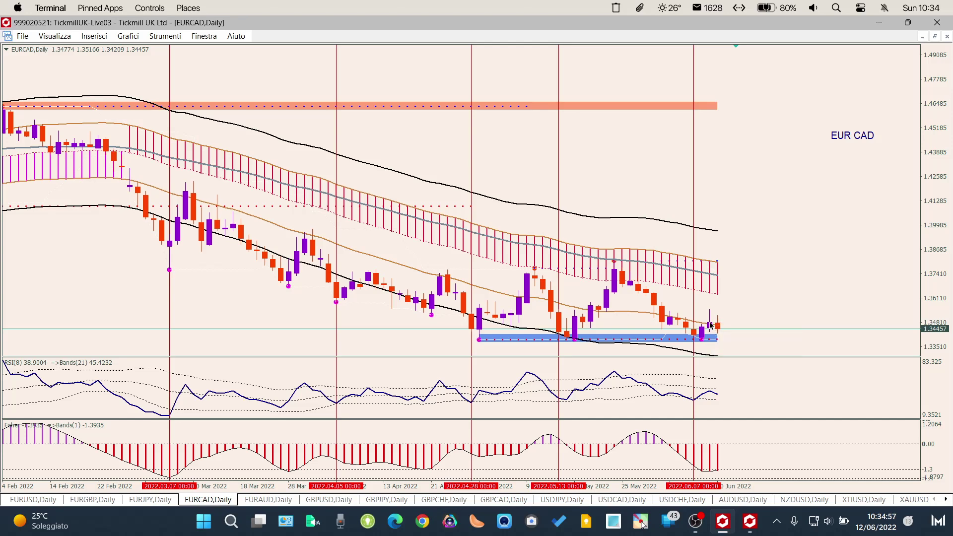
key(minus)
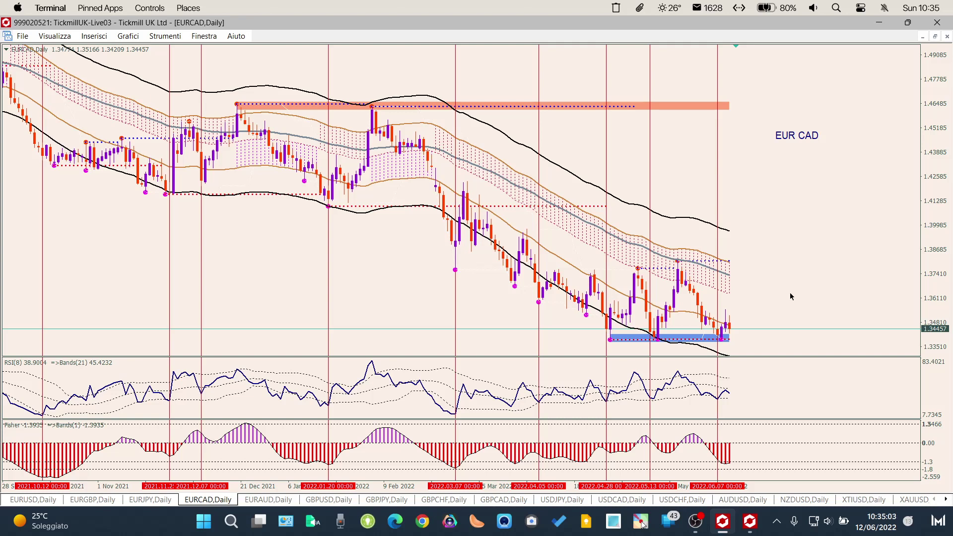
Examine the blue support zone under the recent EURCAD lows and dismiss the Coin Dozer notification
mouse_move(633, 342)
key(ctrl+1)
key(Escape)
mouse_move(728, 465)
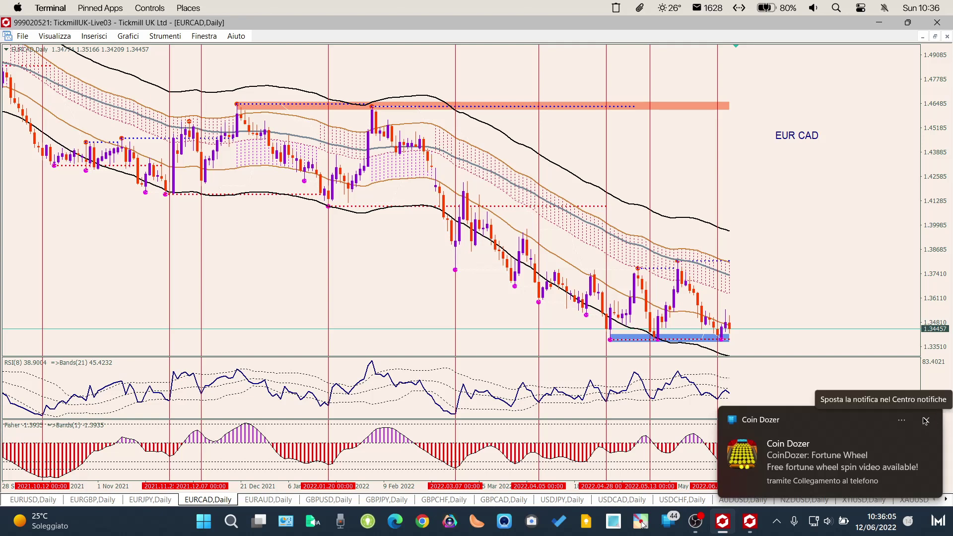
click(924, 421)
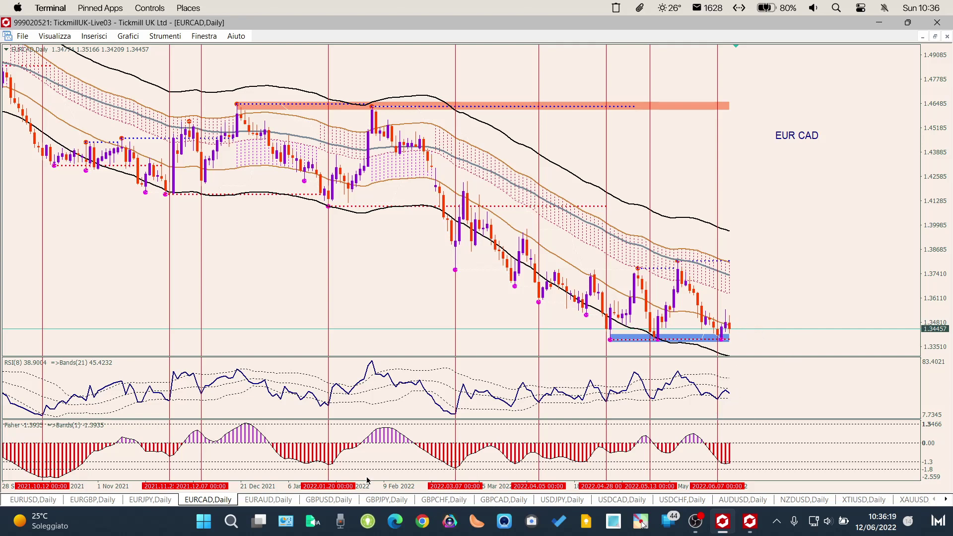
Open the EURAUD daily chart and inspect the recent candles along the rising trendline up close
click(272, 499)
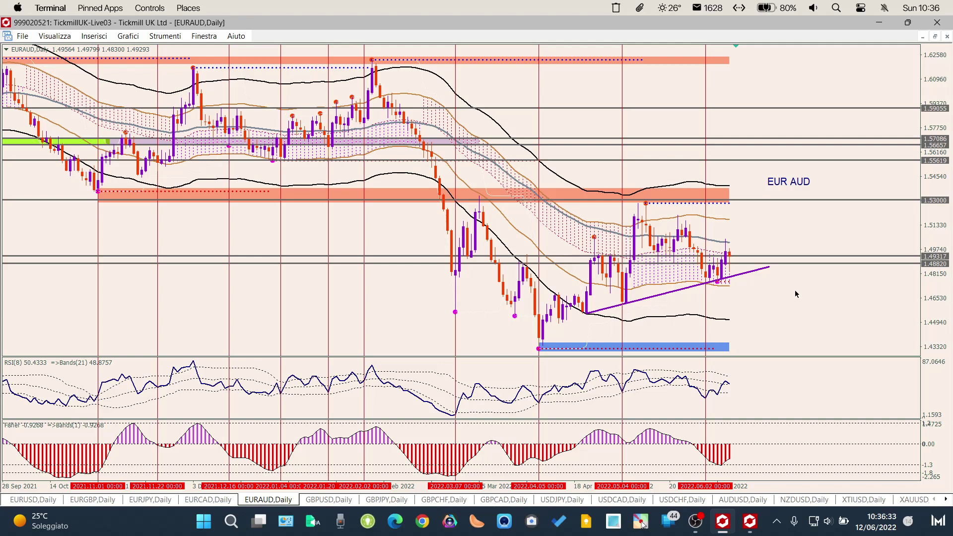
key(plus)
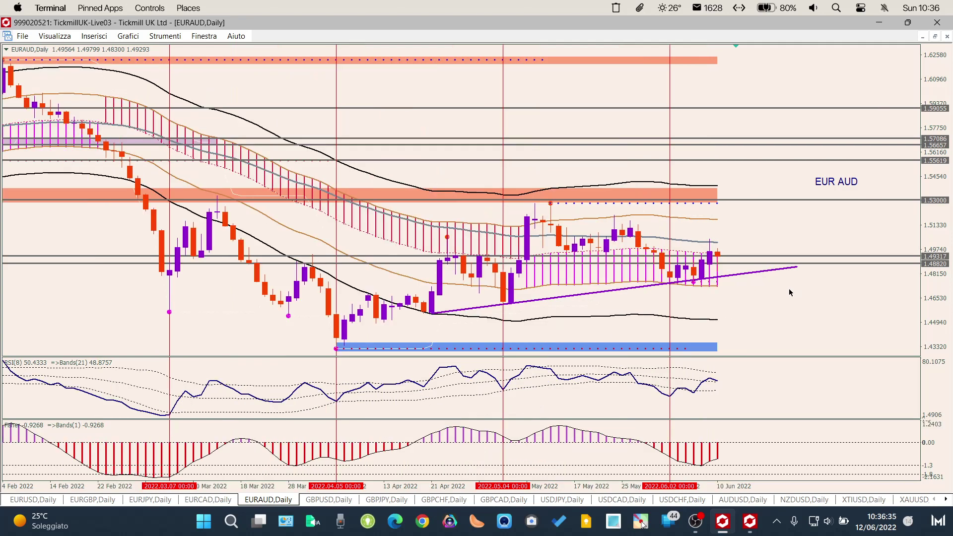
key(minus)
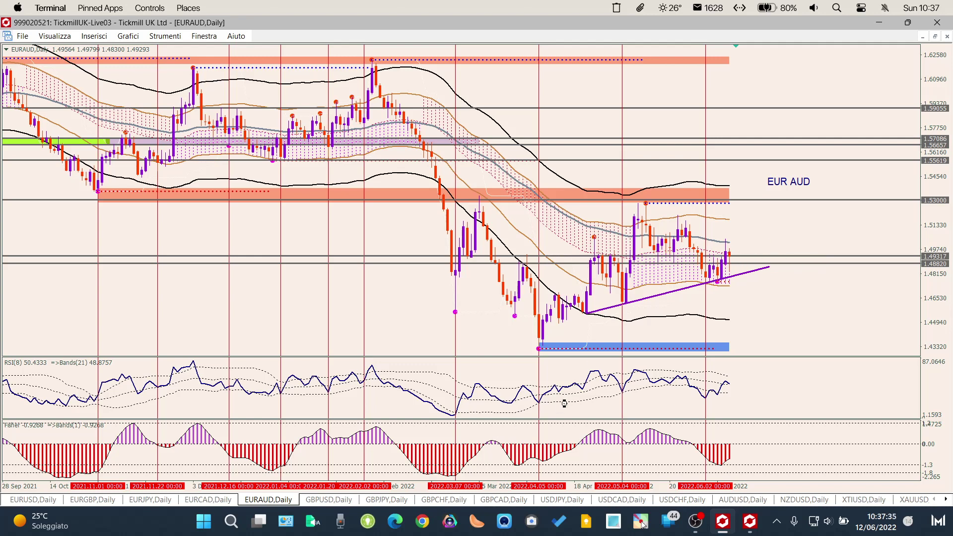
Open the GBPUSD daily chart, check its longer history and move the lowest horizontal line to 1.21908 at the blue support zone
click(330, 499)
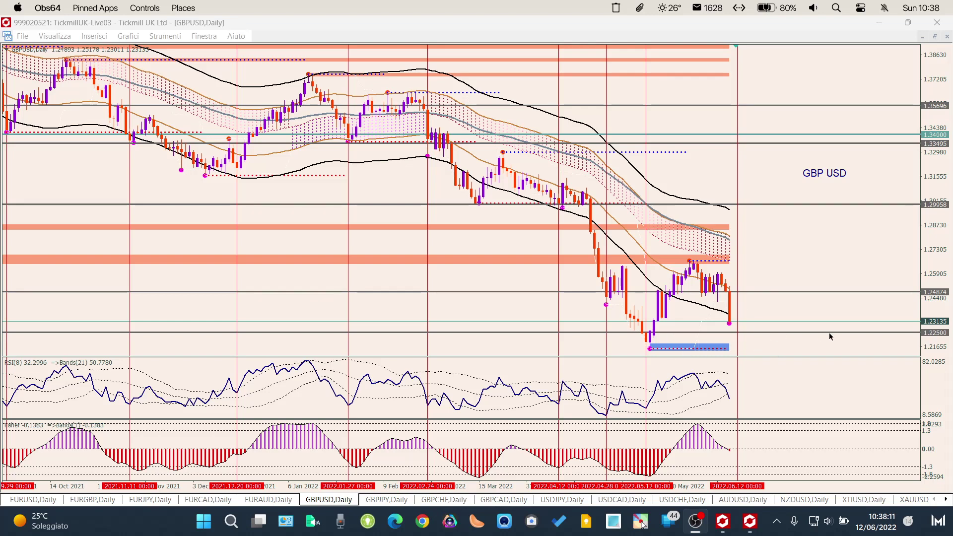
click(815, 258)
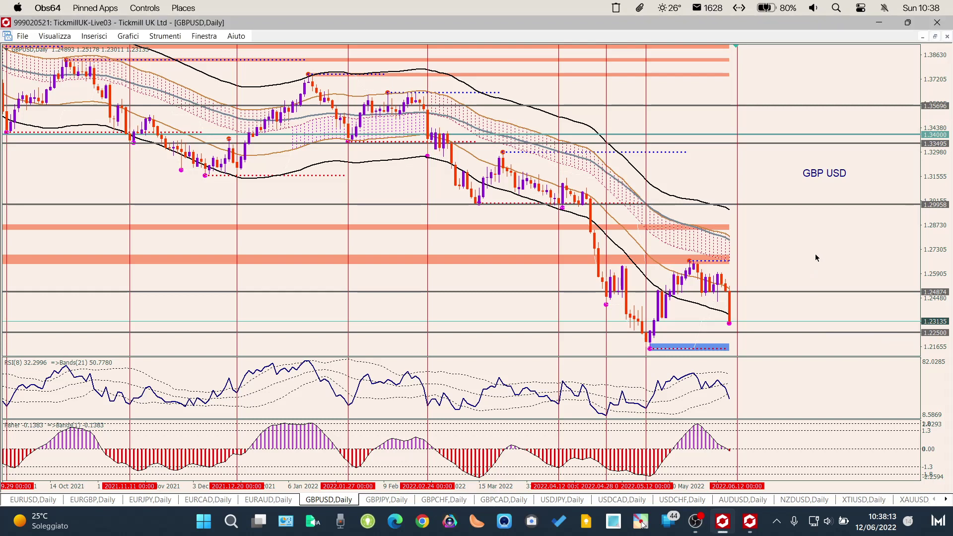
key(minus)
key(minus)
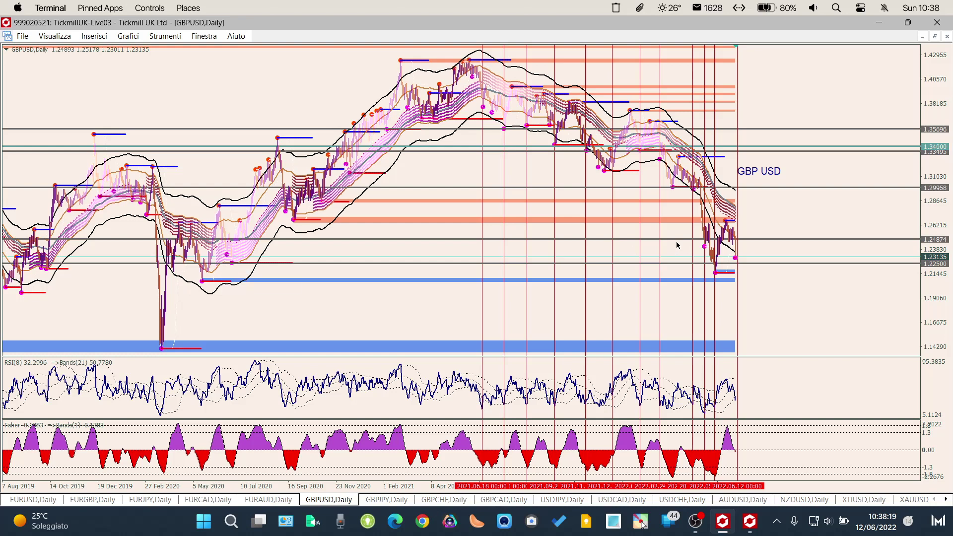
key(plus)
key(plus)
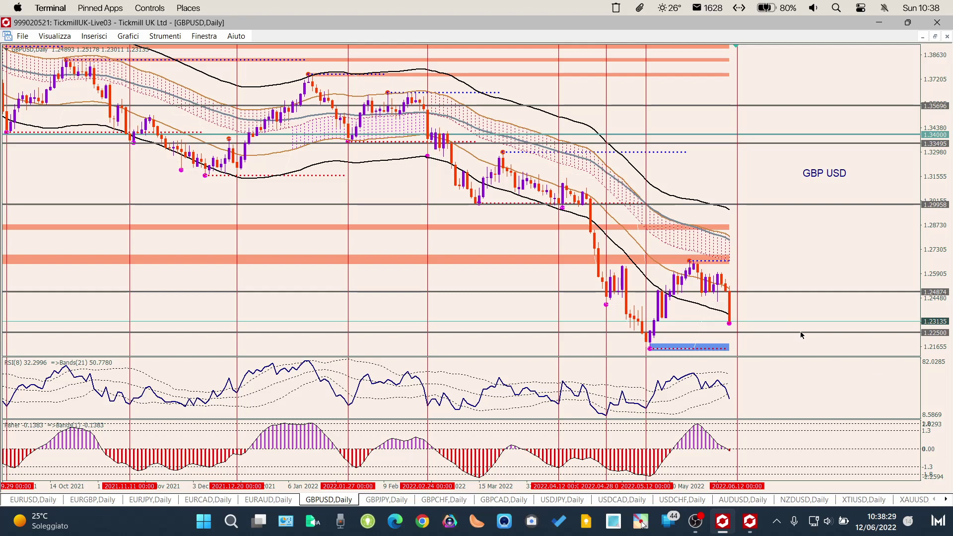
drag(800, 332, 800, 346)
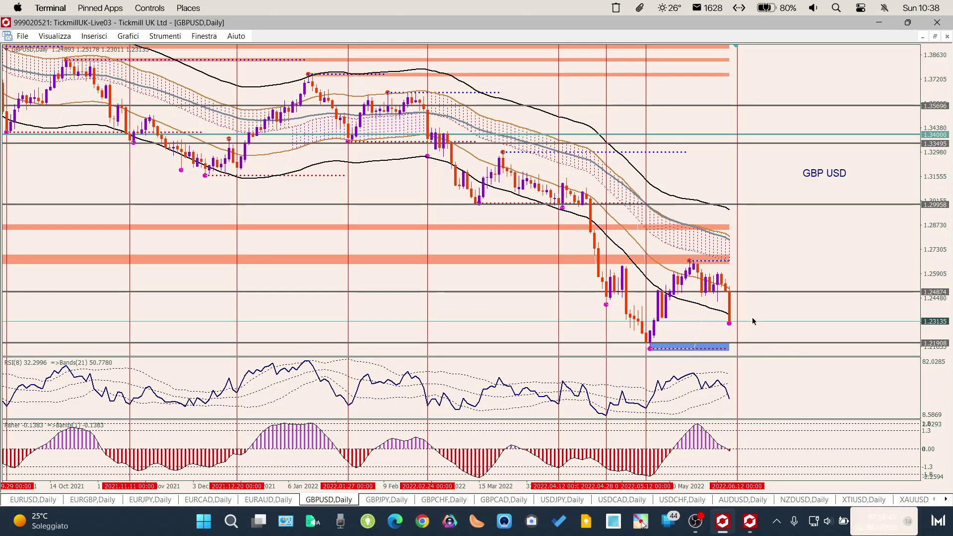
View the GBPJPY daily chart, and on the GBPCHF daily chart move the lowest horizontal line down to 1.20823
click(380, 500)
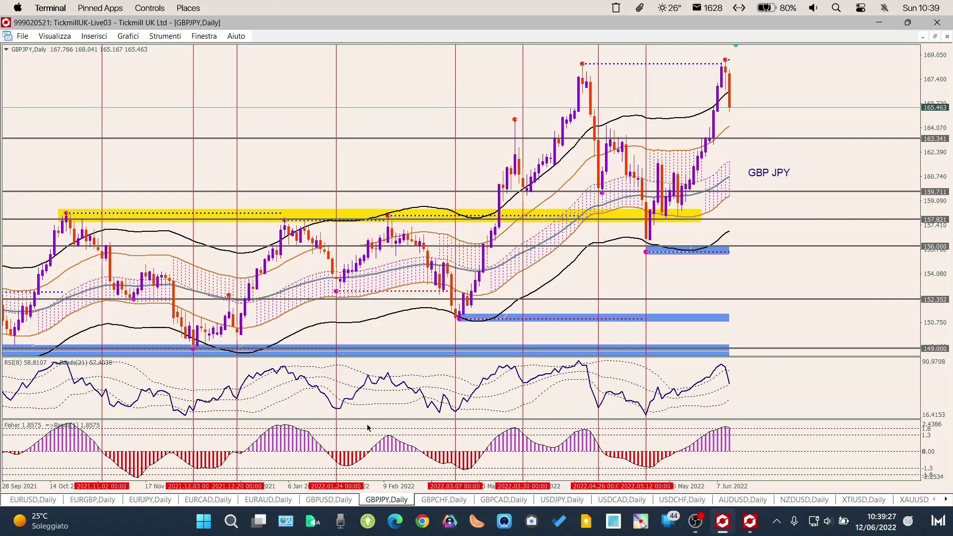
click(430, 500)
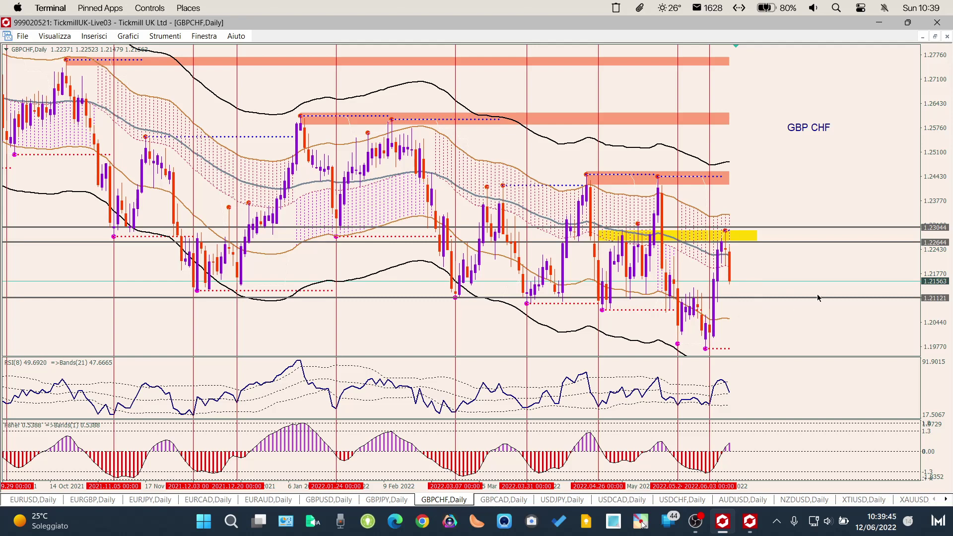
drag(821, 299, 820, 308)
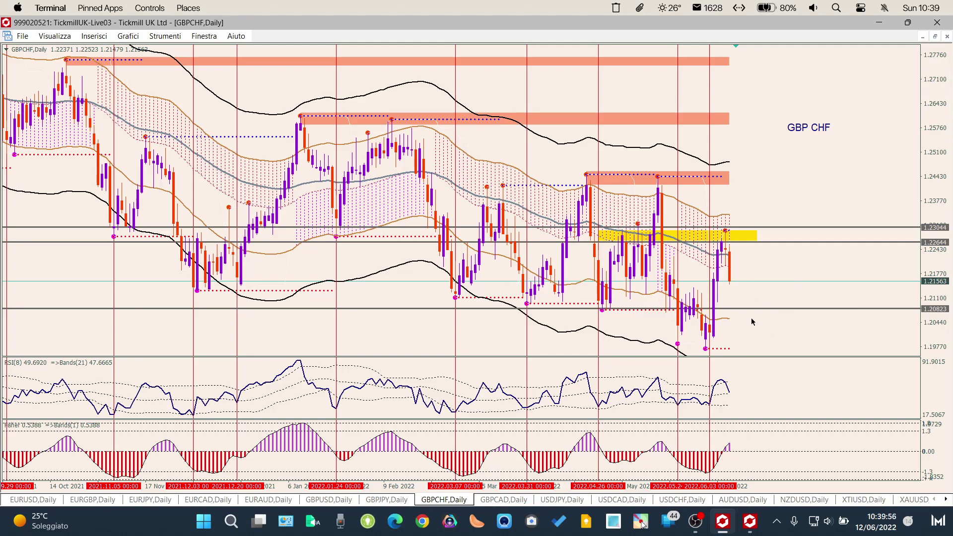
Open the GBPCAD daily chart and inspect the recent candles above the blue support zone up close
click(522, 500)
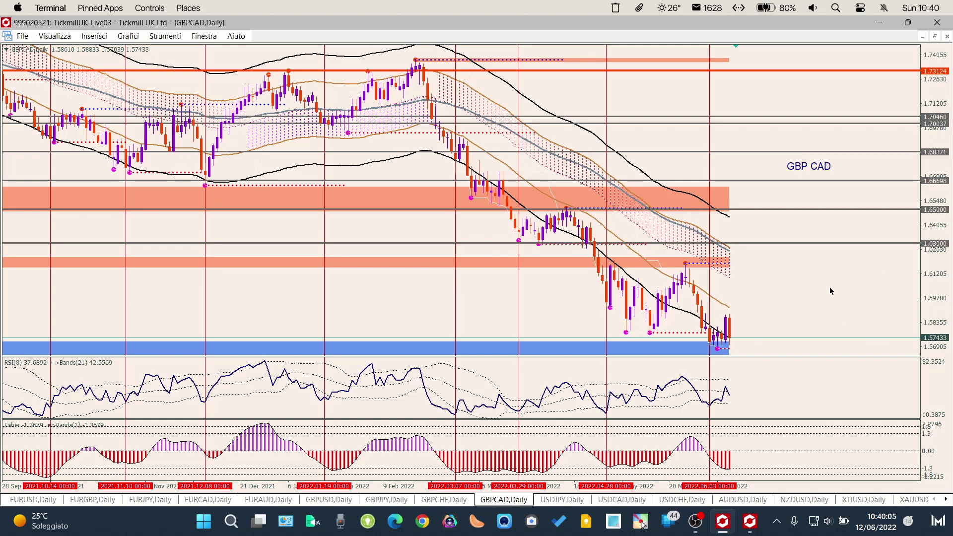
key(plus)
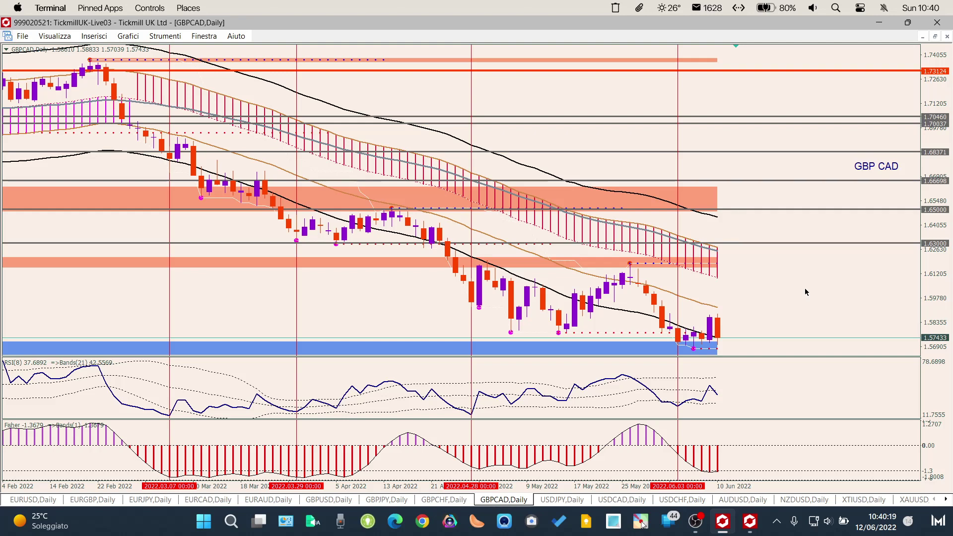
key(minus)
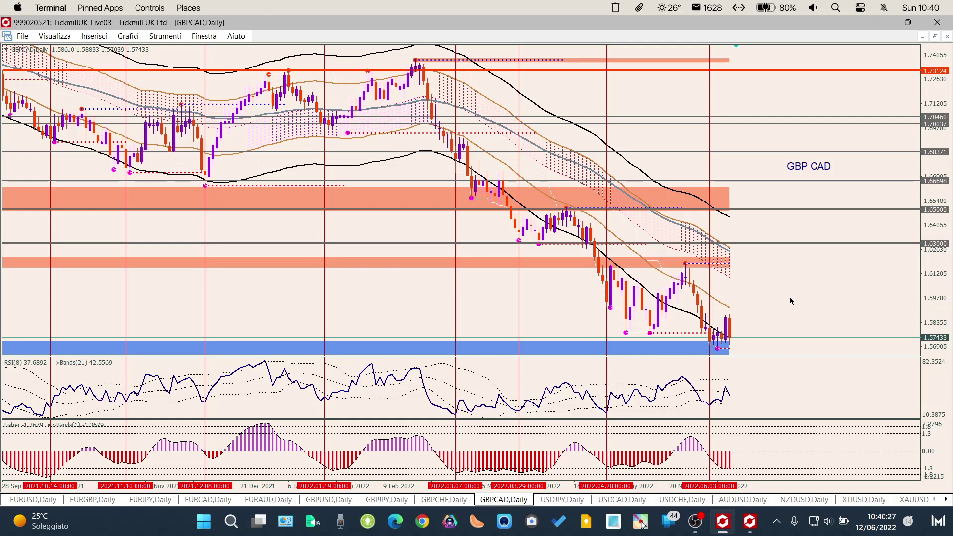
key(plus)
key(plus)
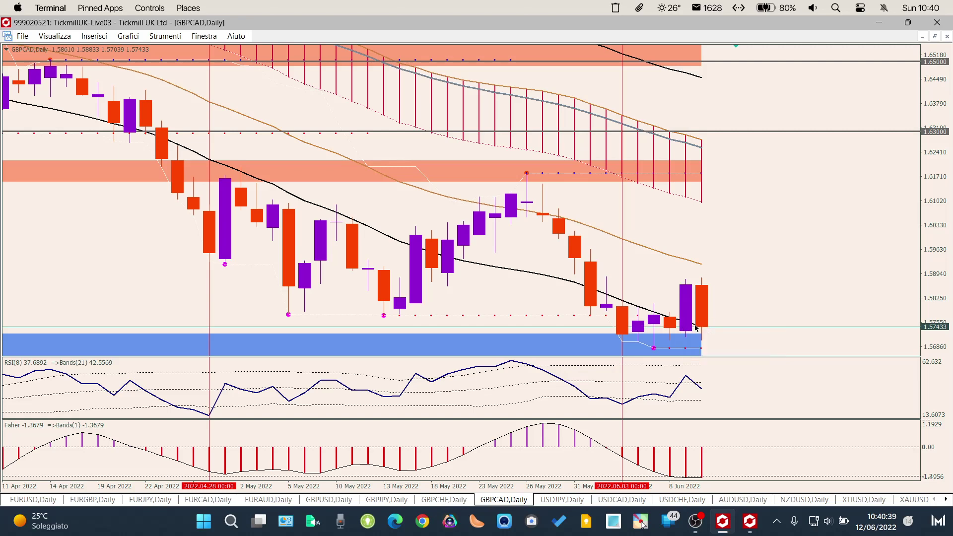
key(minus)
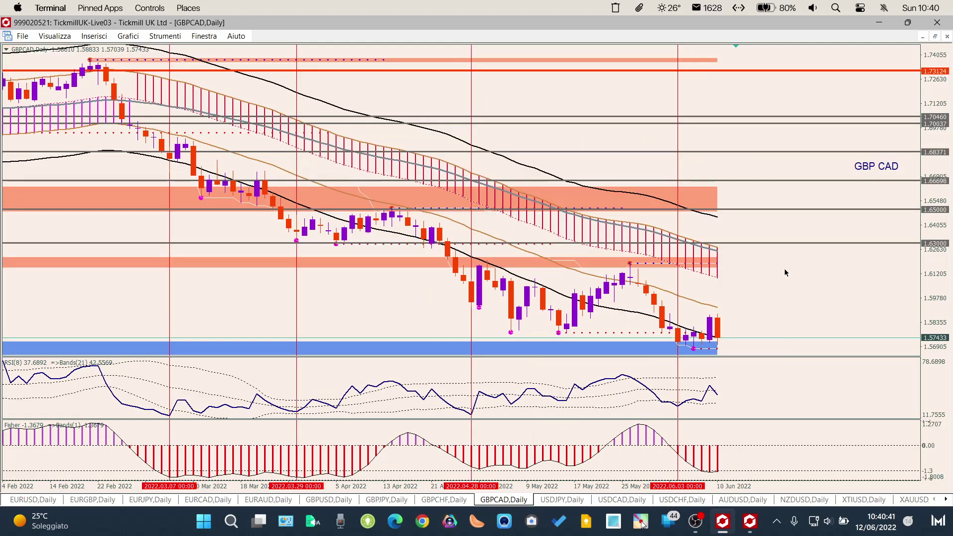
key(minus)
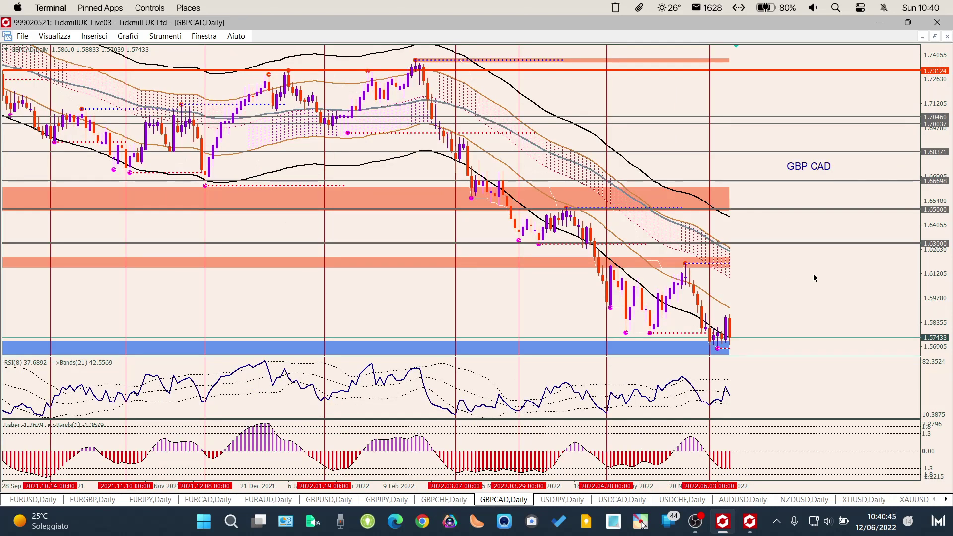
Trace the GBPCAD blue support zone back through the multi-year price history, then return to the recent months
key(minus)
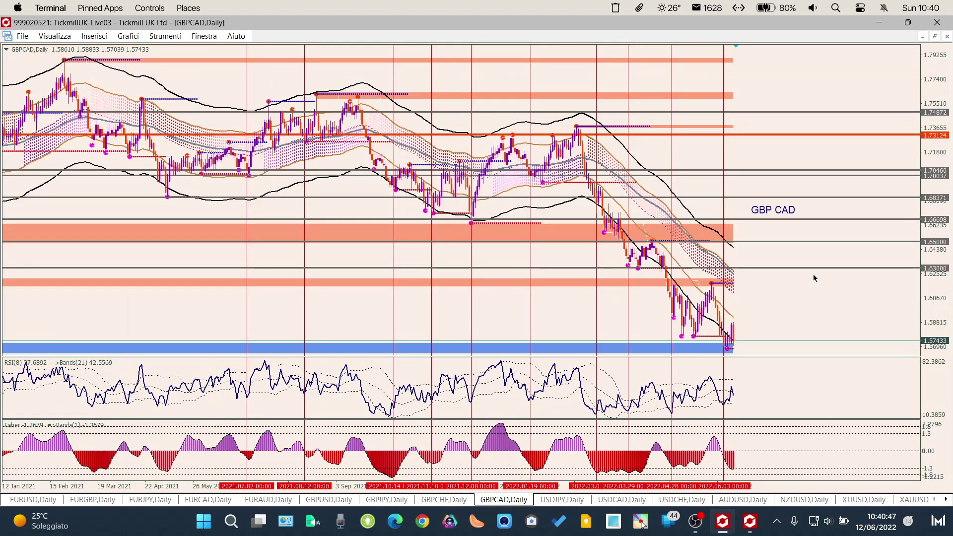
key(minus)
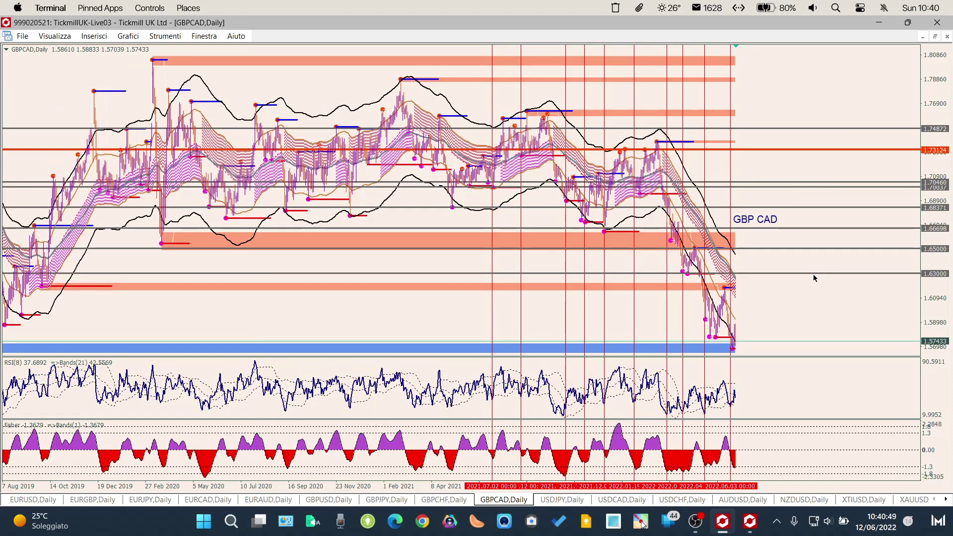
key(minus)
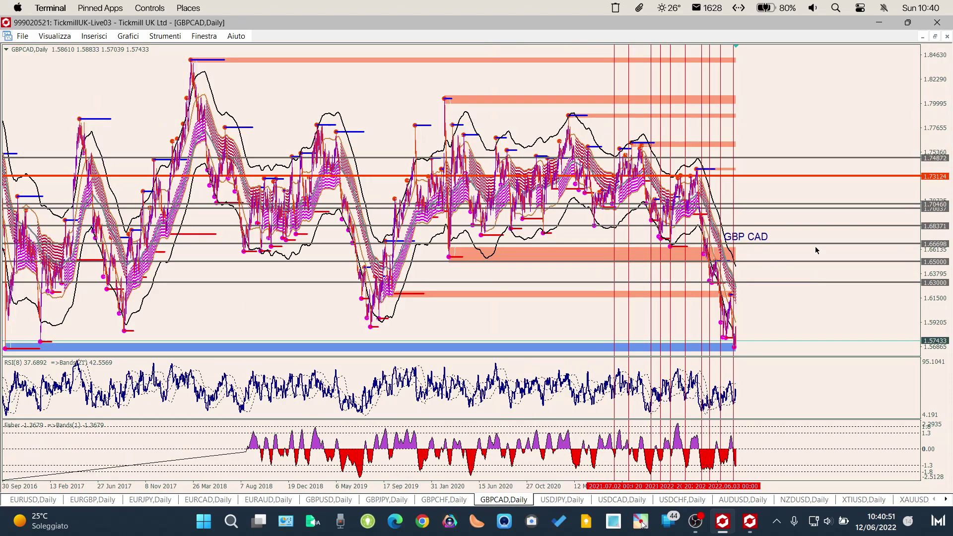
key(minus)
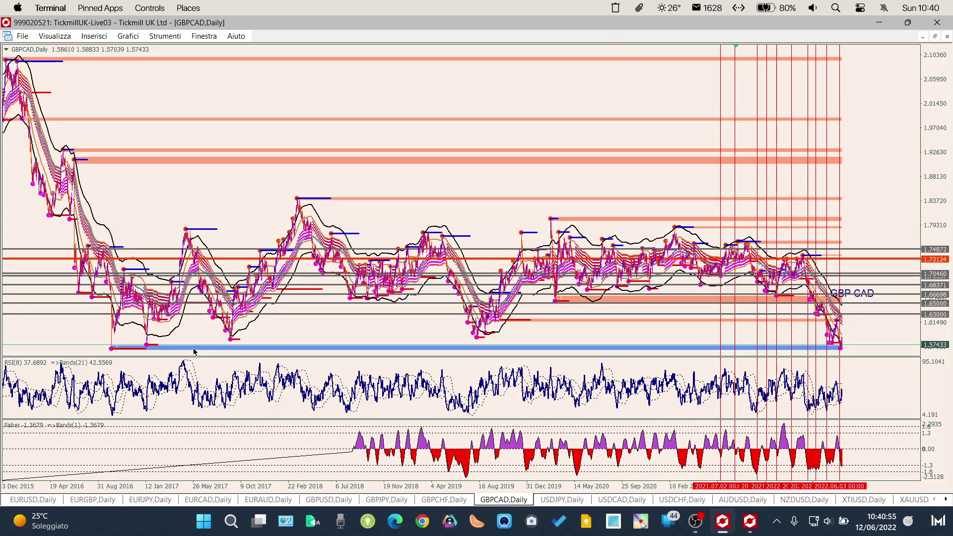
key(plus)
key(plus)
key(plus)
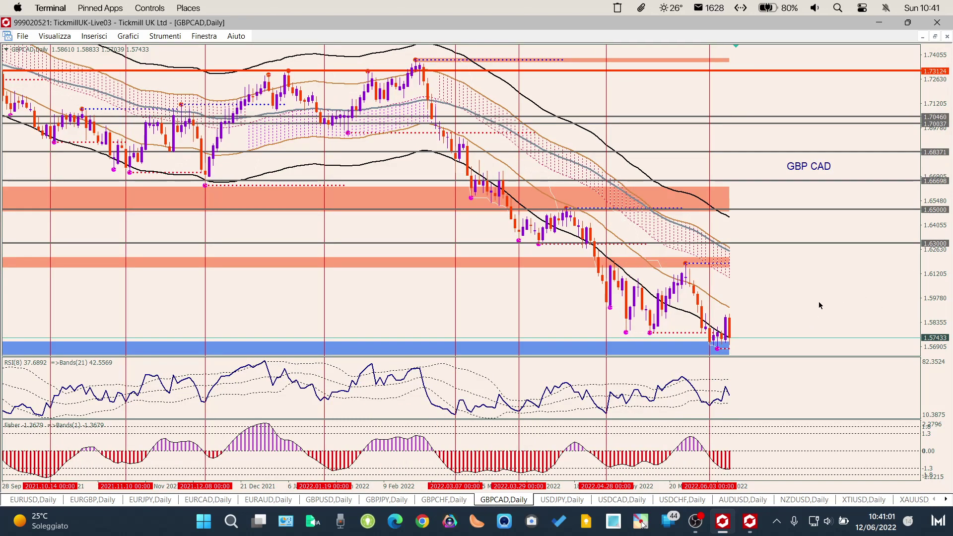
key(plus)
key(minus)
Open the USDJPY daily chart and compare the recent rally with the price history since 2016
click(565, 500)
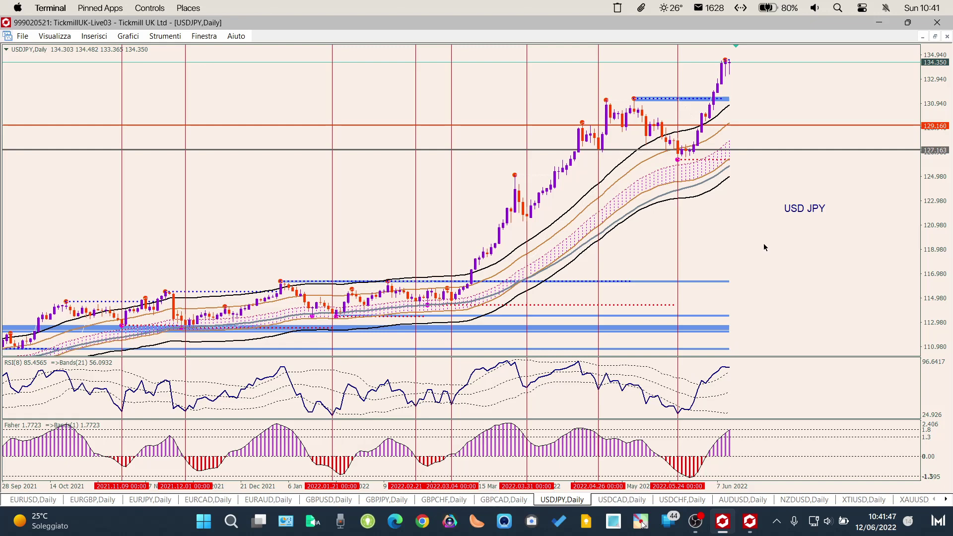
key(minus)
key(minus)
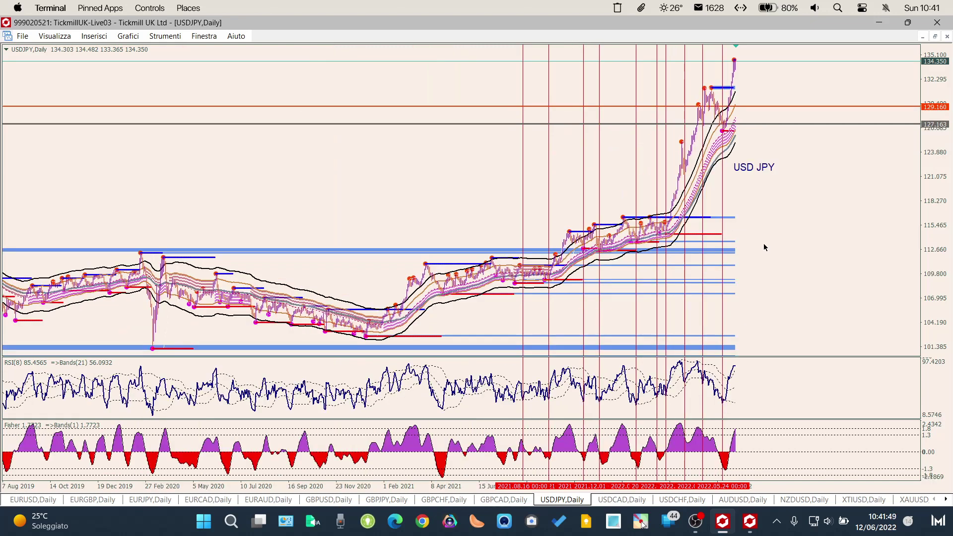
key(minus)
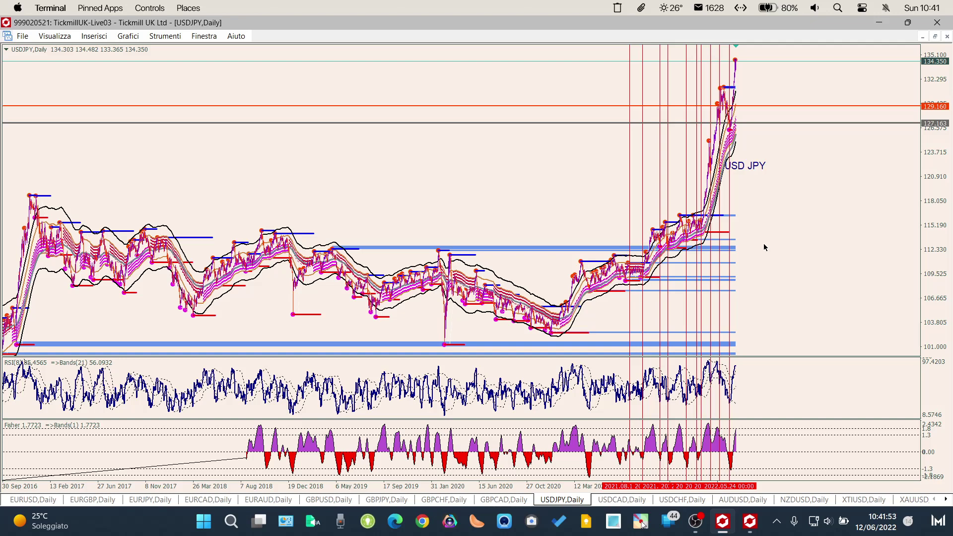
key(plus)
key(plus)
key(plus)
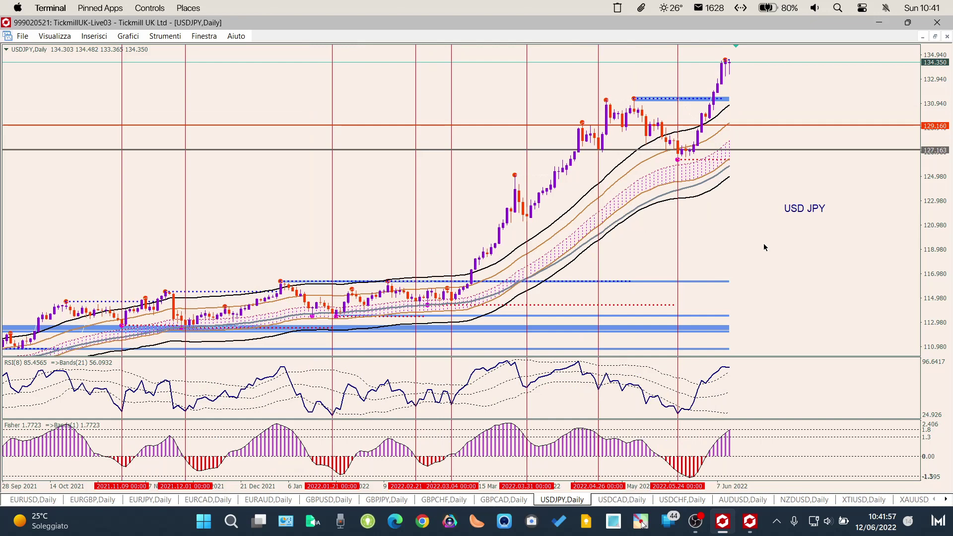
key(plus)
key(minus)
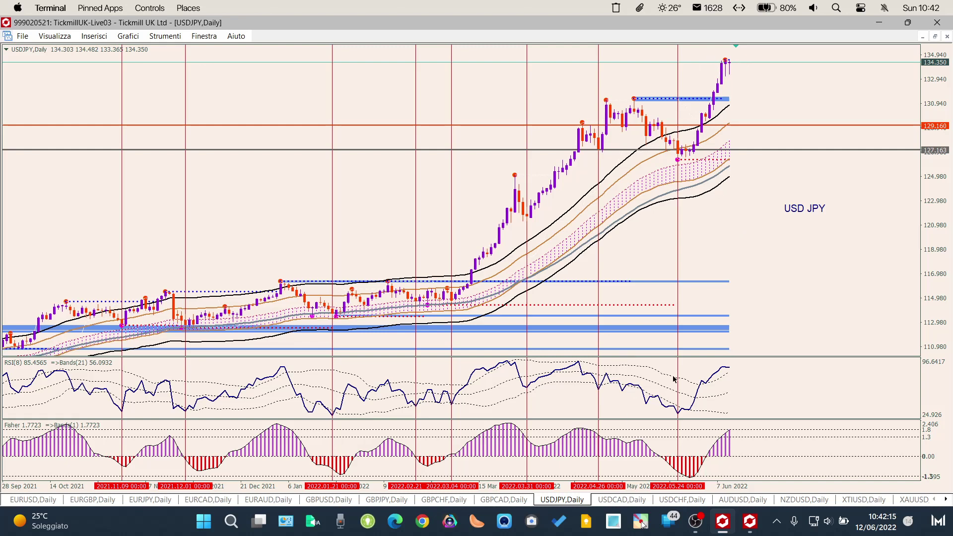
View the USDCAD daily chart and compare the USDCHF daily chart with EURUSD
click(616, 499)
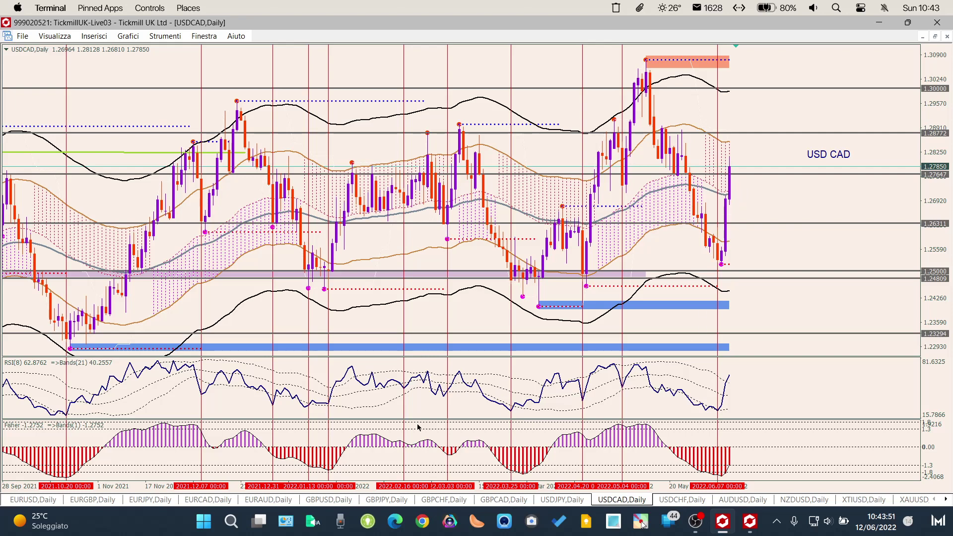
click(671, 499)
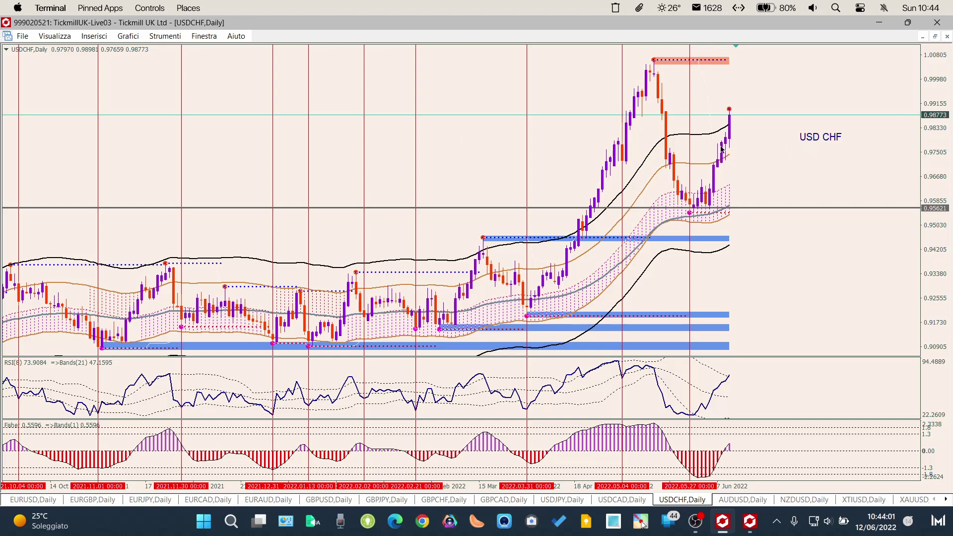
click(39, 501)
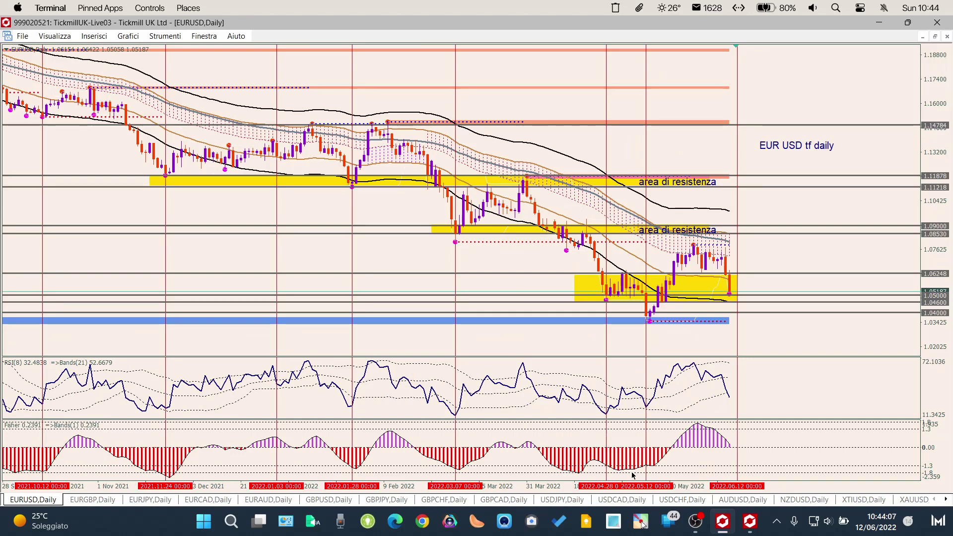
click(679, 500)
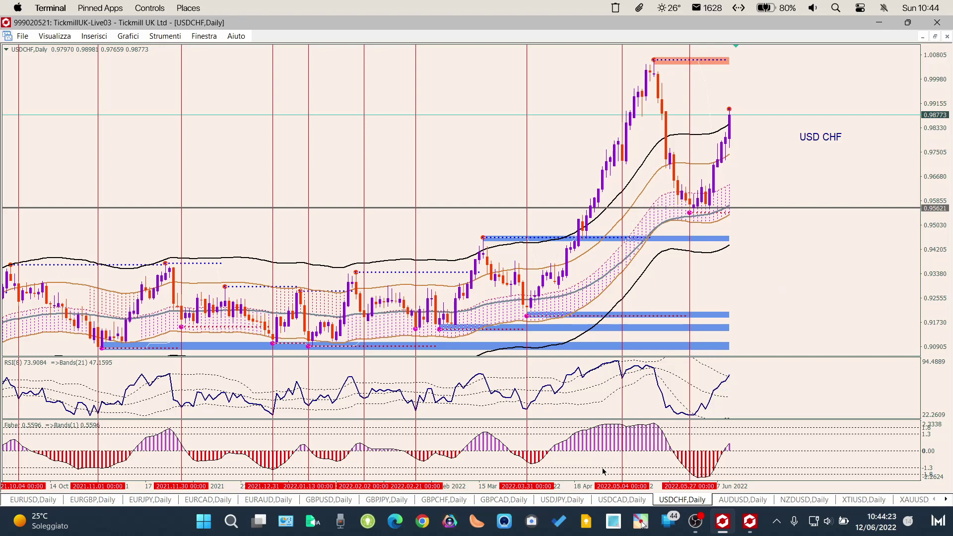
Open the AUDUSD daily chart and move the lowest horizontal line slightly down to 0.69913
click(743, 500)
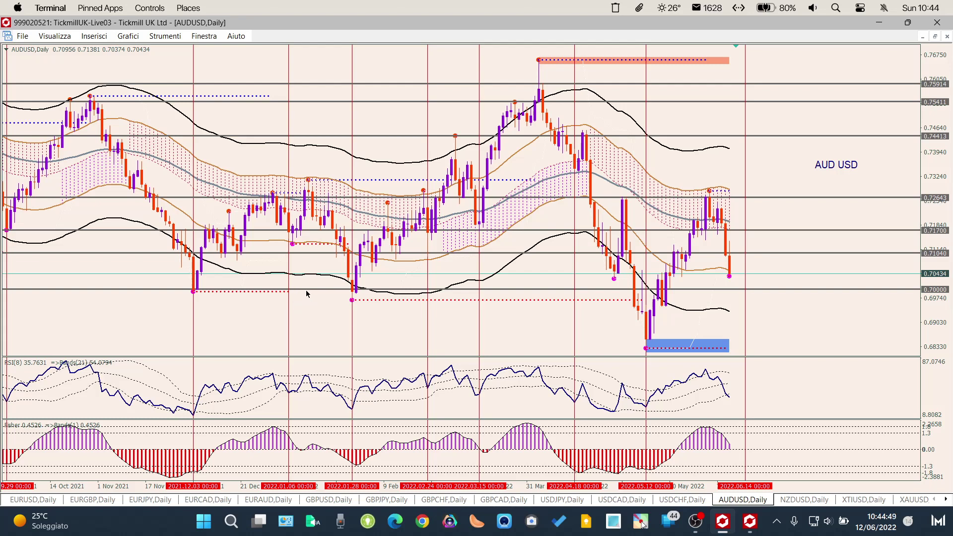
drag(306, 290, 306, 293)
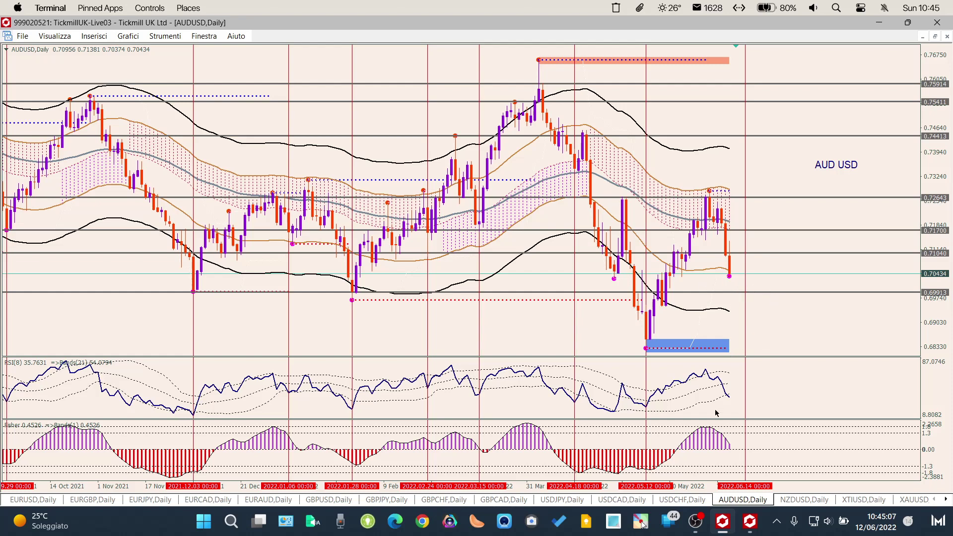
Open the NZDUSD daily chart and copy the lowest horizontal line down to 0.62168 along the blue support zone
click(800, 499)
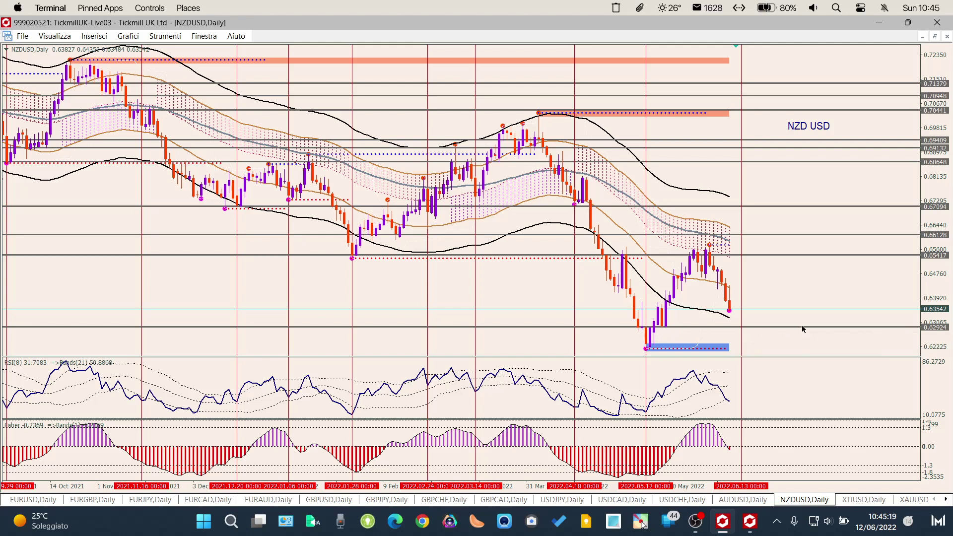
drag(801, 325, 798, 352)
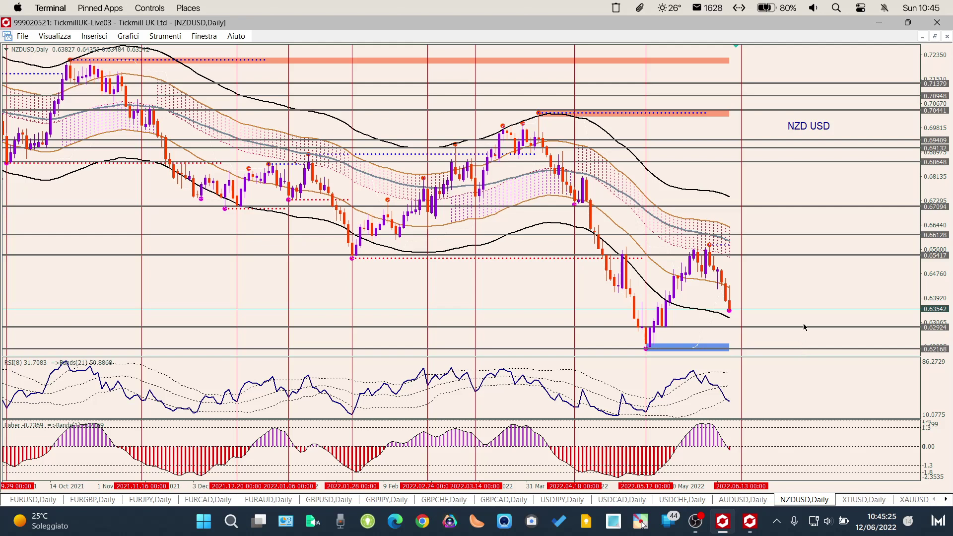
Open the XTIUSD daily chart and copy the 116.05 horizontal line up to 125.00, above the latest candles
drag(939, 189, 941, 242)
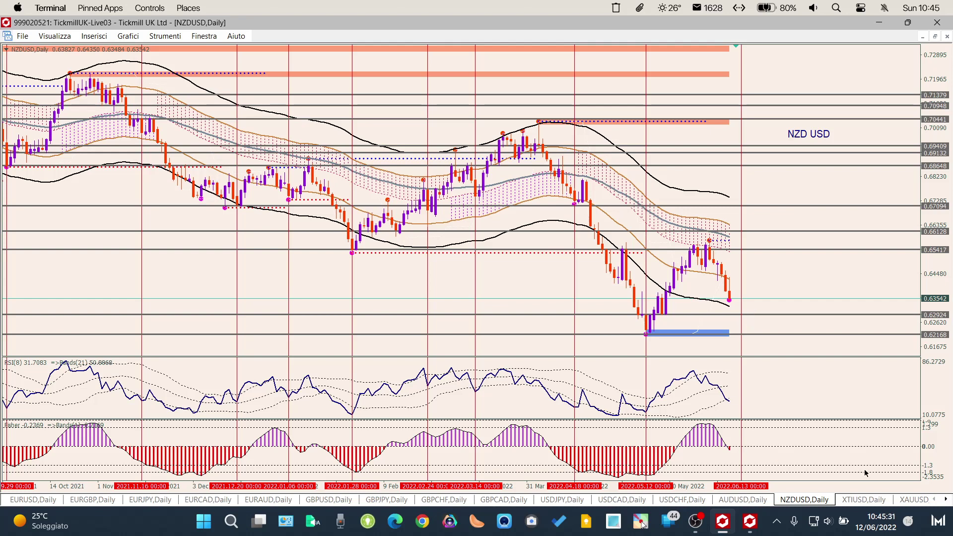
click(862, 500)
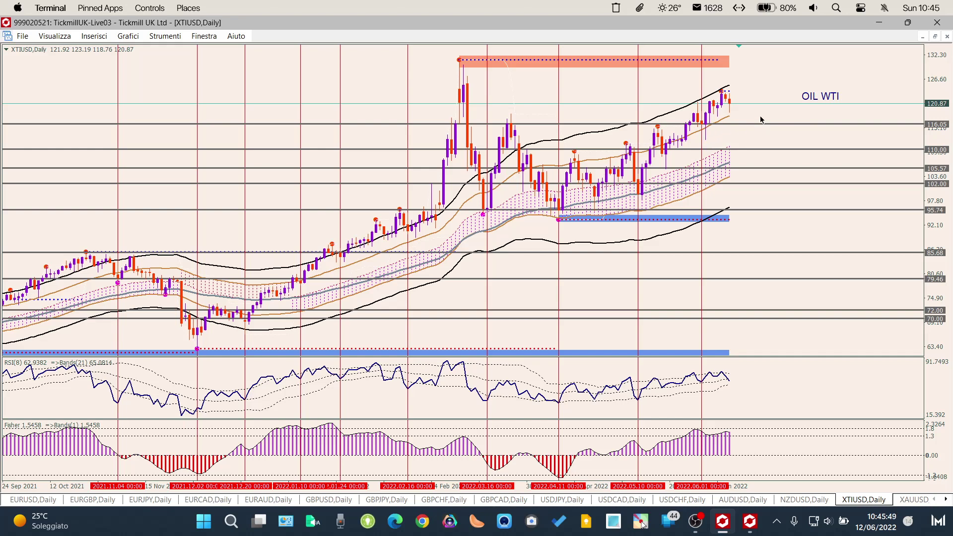
key(plus)
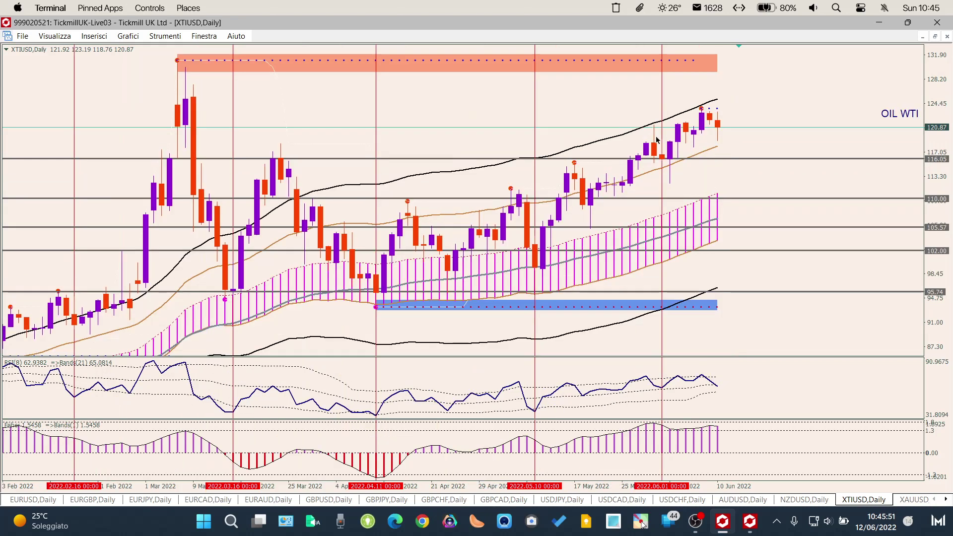
key(minus)
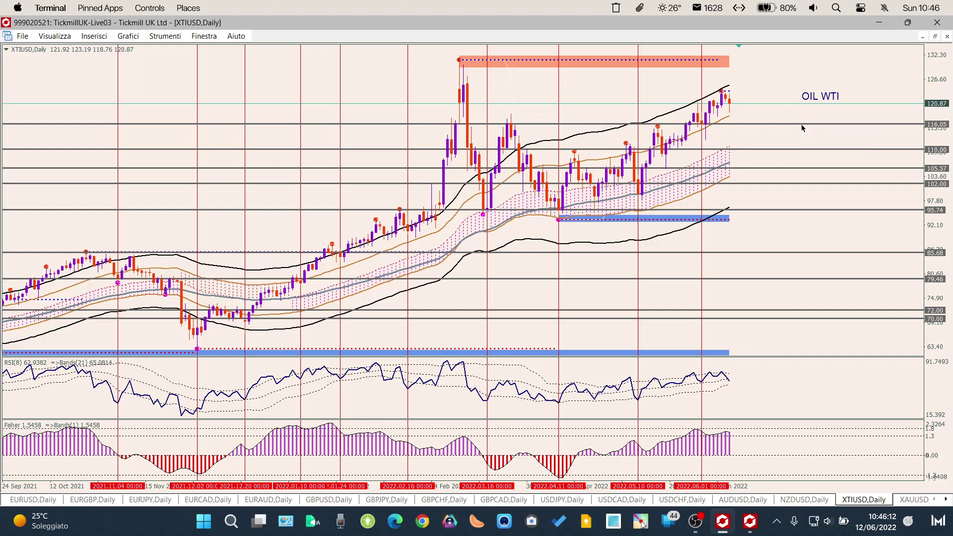
drag(796, 124, 794, 84)
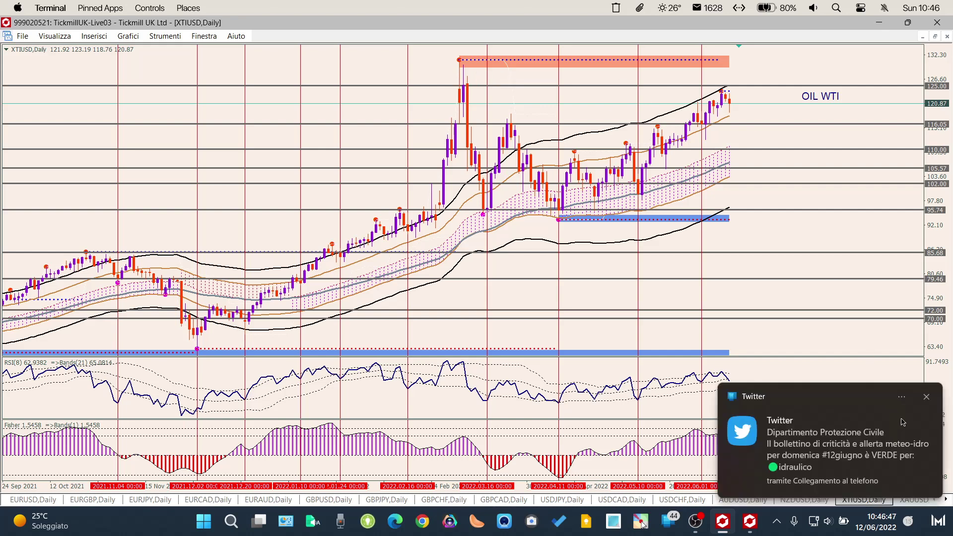
click(844, 389)
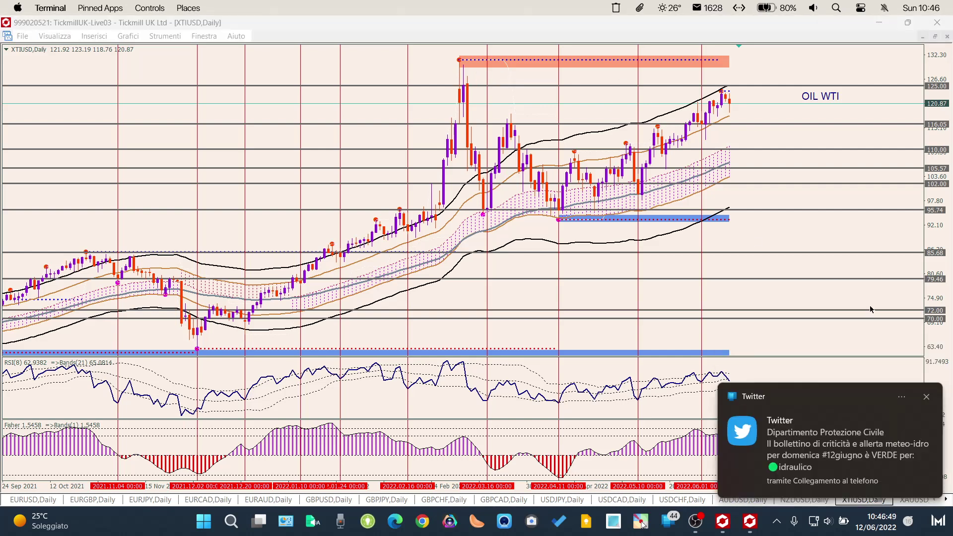
click(892, 438)
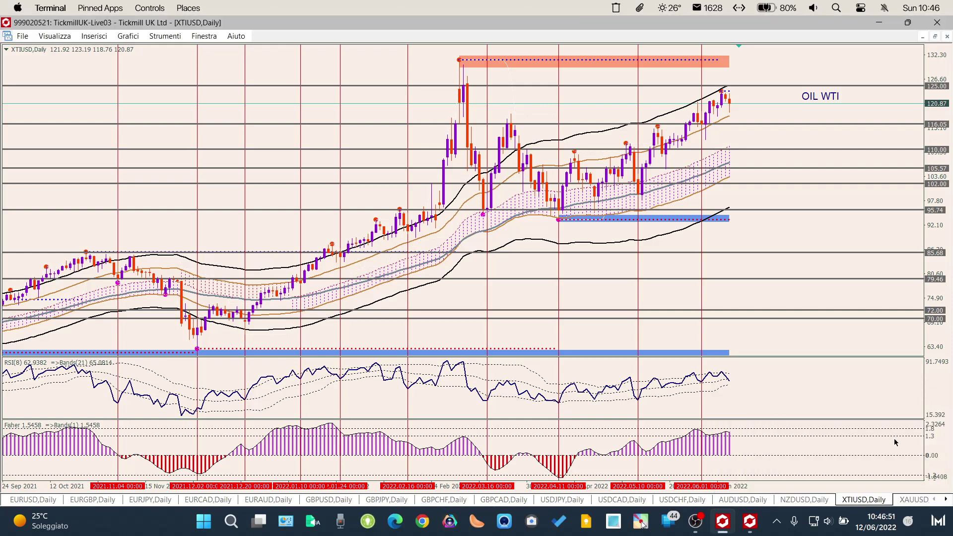
Open the XAUUSD daily chart and examine the latest candles against the 1867.89 and 1831.38 levels and the surrounding bands
key(ctrl+Tab)
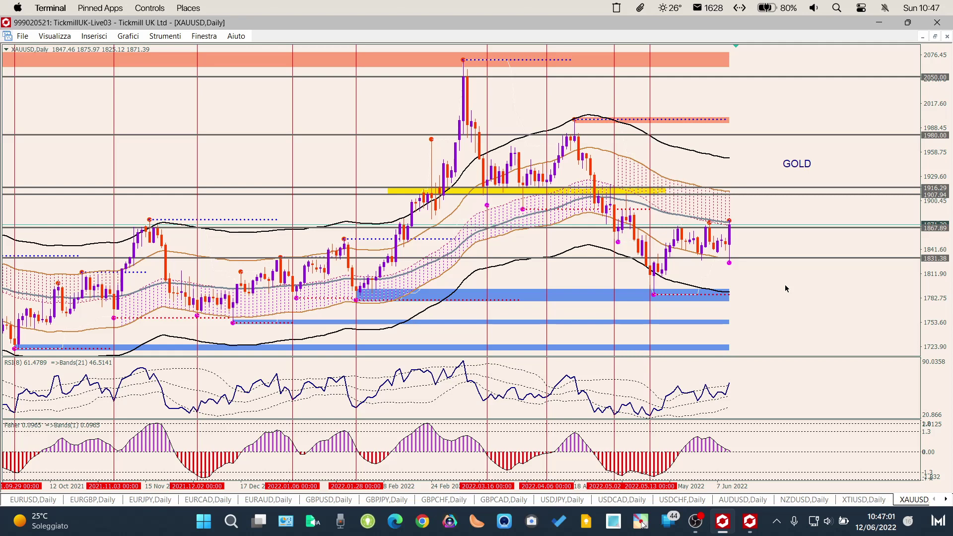
key(plus)
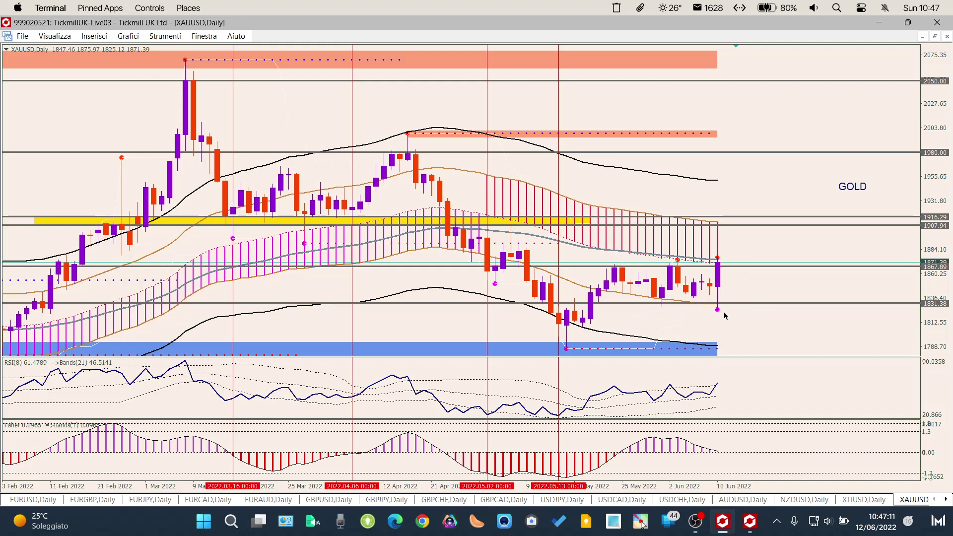
mouse_move(724, 261)
key(minus)
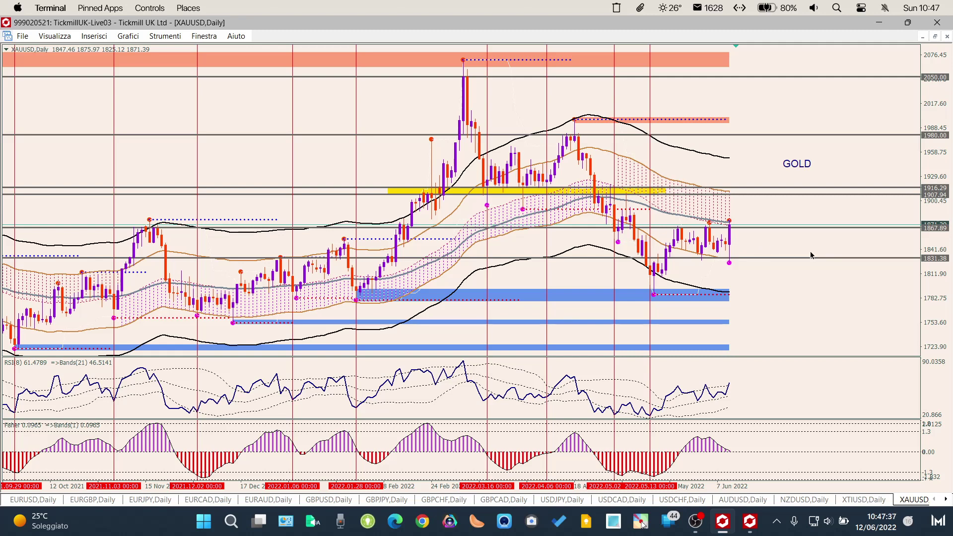
key(plus)
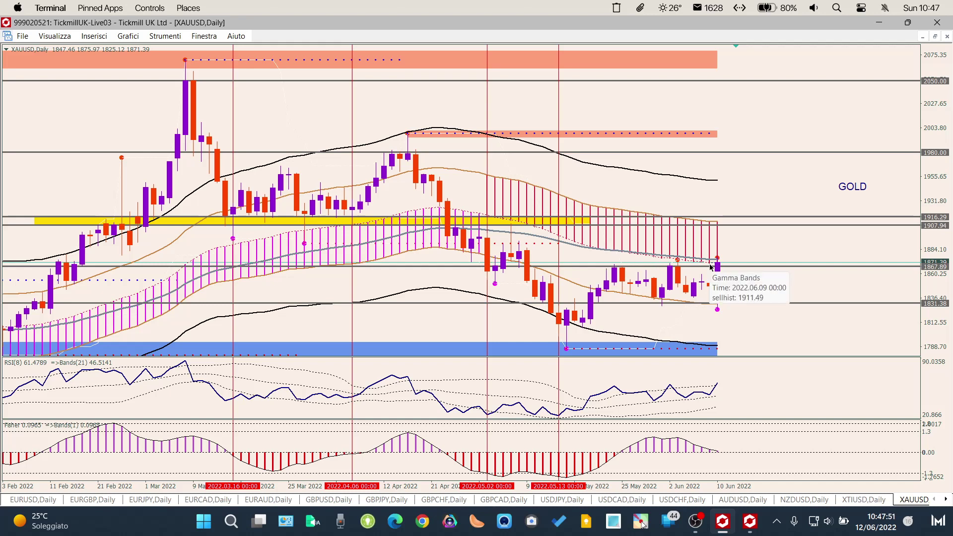
key(minus)
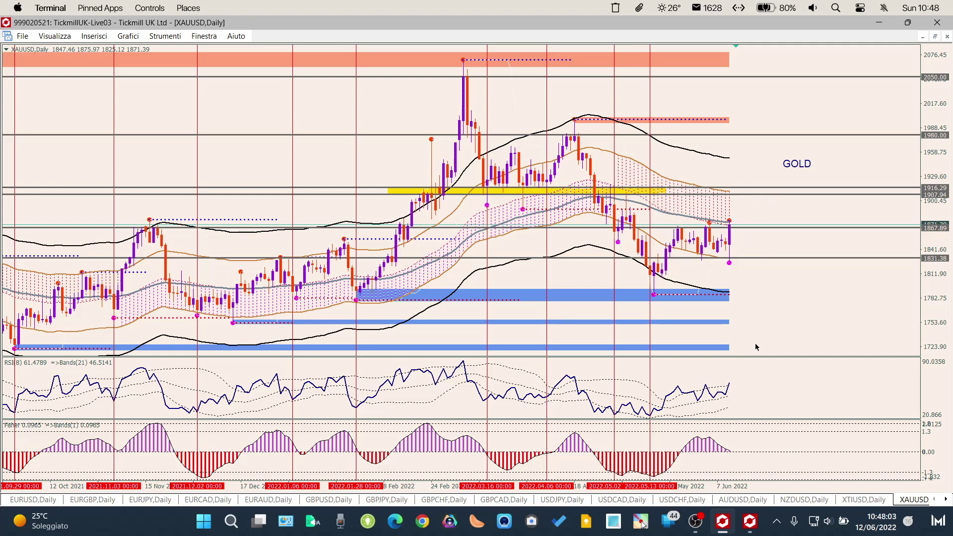
Open the DE40 H4 chart and examine the latest decline against the horizontal levels and the blue support zones
click(946, 503)
click(915, 499)
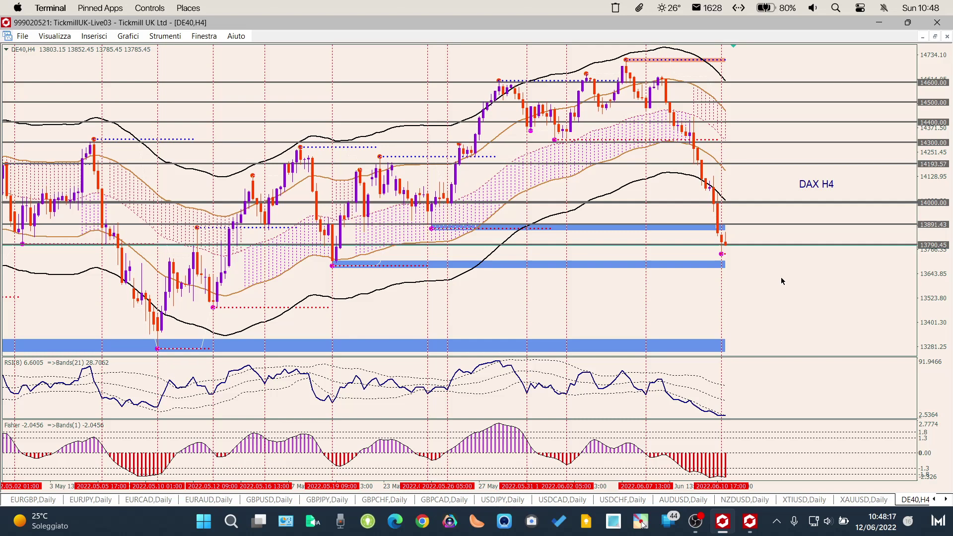
key(plus)
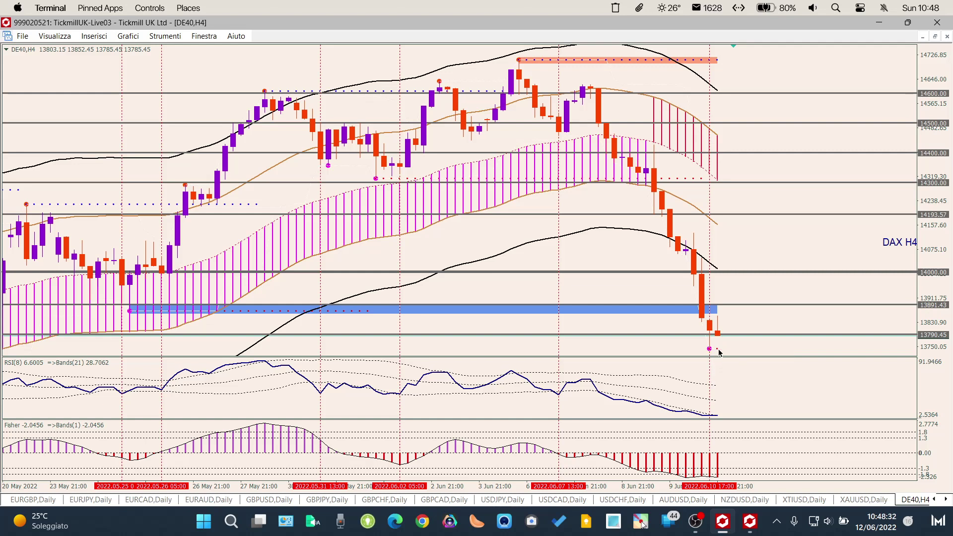
key(minus)
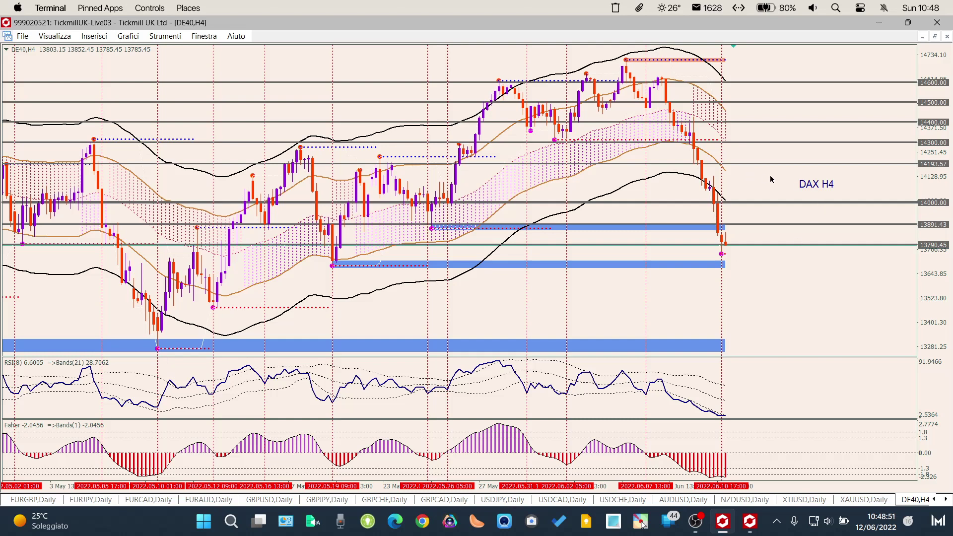
key(minus)
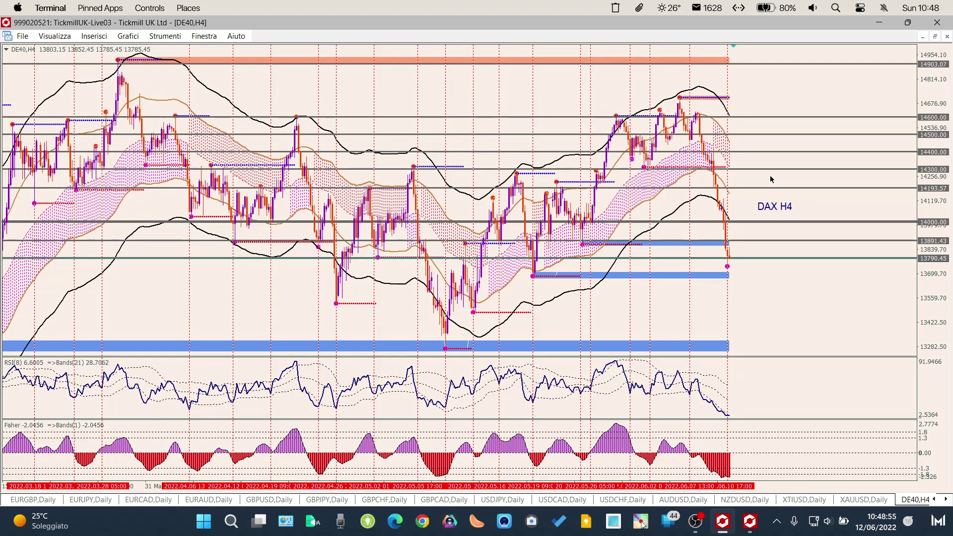
key(plus)
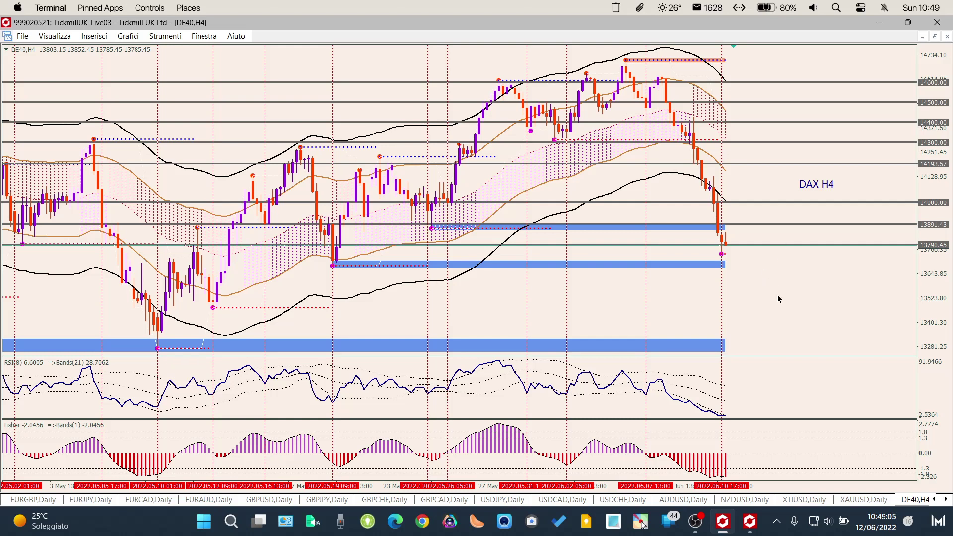
Compare the DE40 H4 decline with the price history back to December 2021, and close the trading terminal
key(minus)
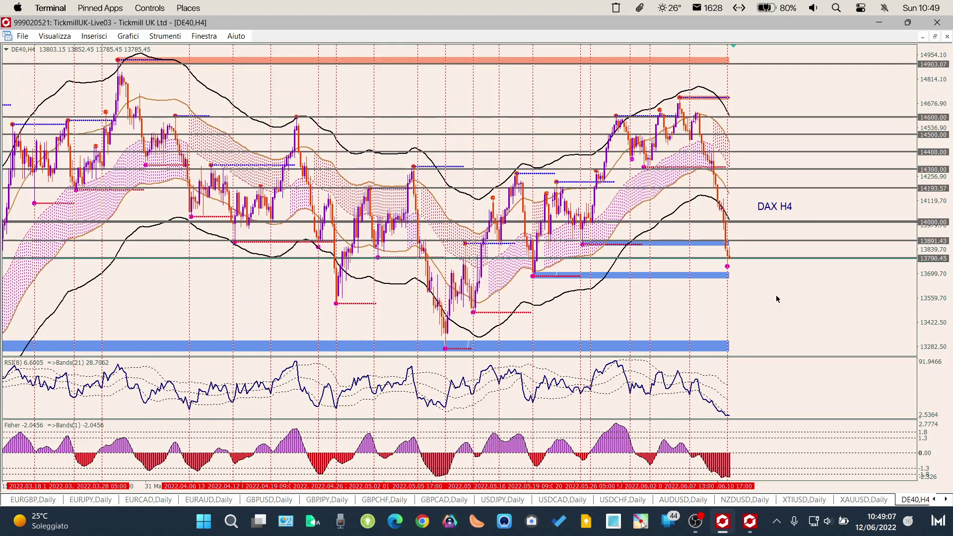
key(minus)
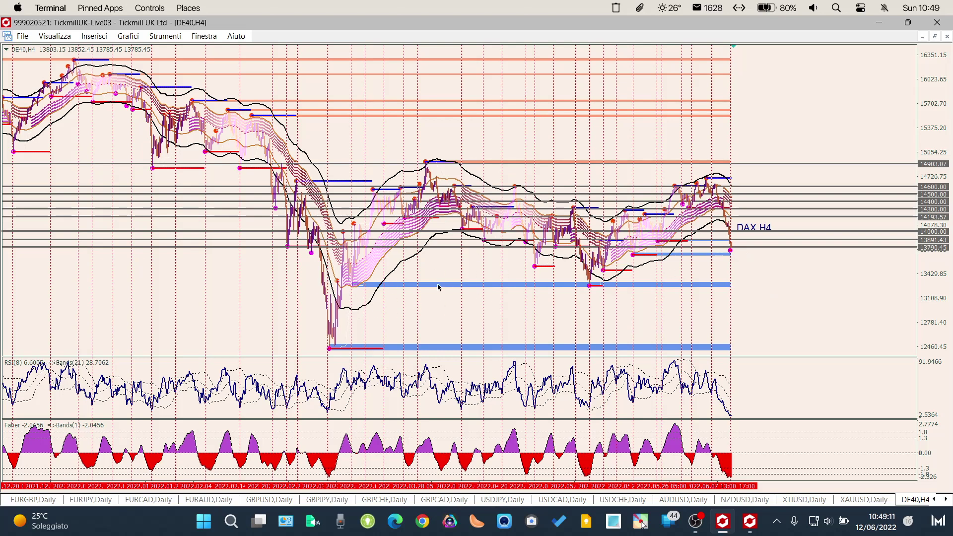
key(plus)
key(plus)
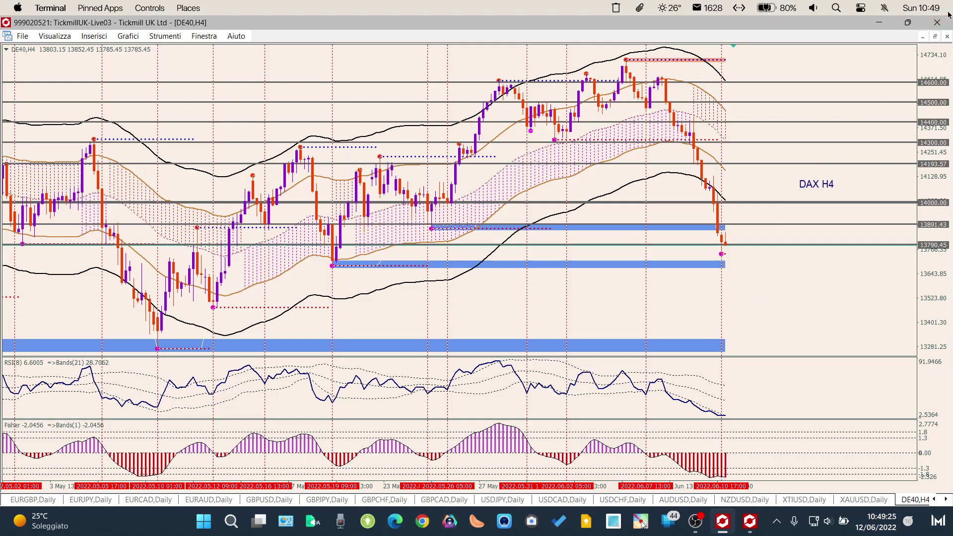
click(938, 24)
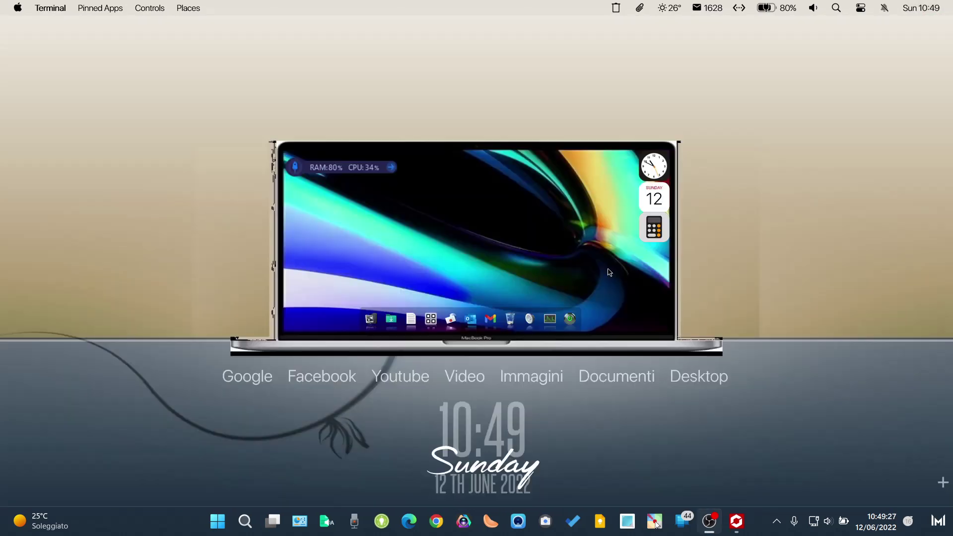